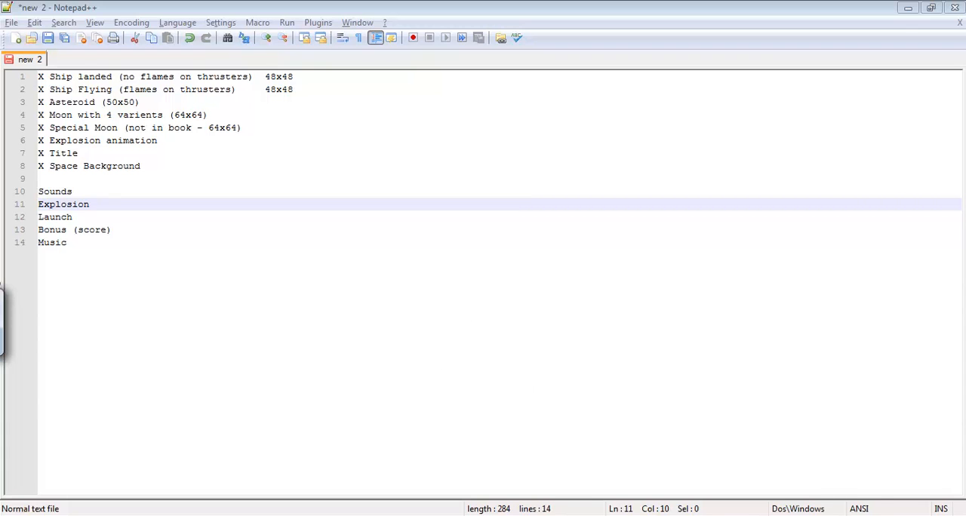
Switch to Bfxr in the browser, generate three explosion sounds and play the newest one.
{"action": "key", "text": "alt+Tab"}
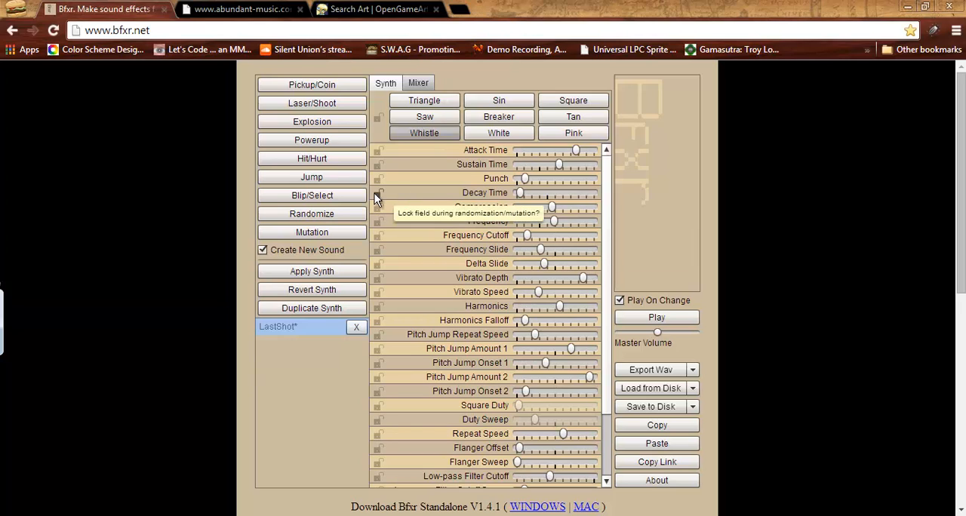
{"action": "left_click", "coordinate": [328, 124]}
{"action": "left_click", "coordinate": [327, 125]}
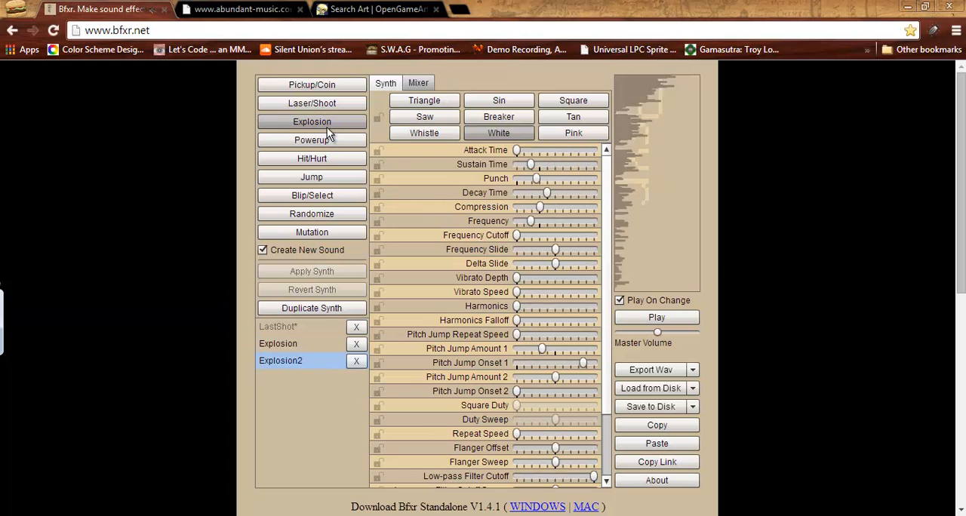
{"action": "left_click", "coordinate": [328, 124]}
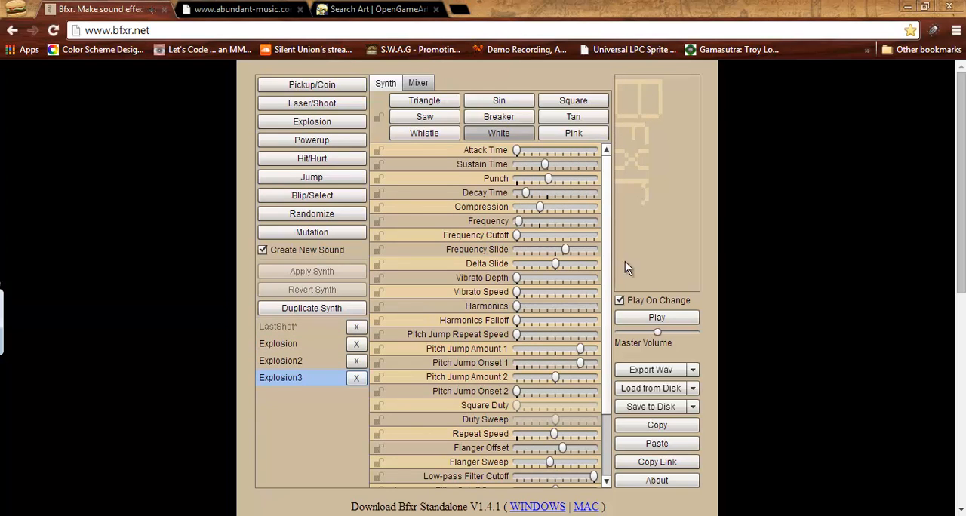
{"action": "left_click", "coordinate": [666, 315]}
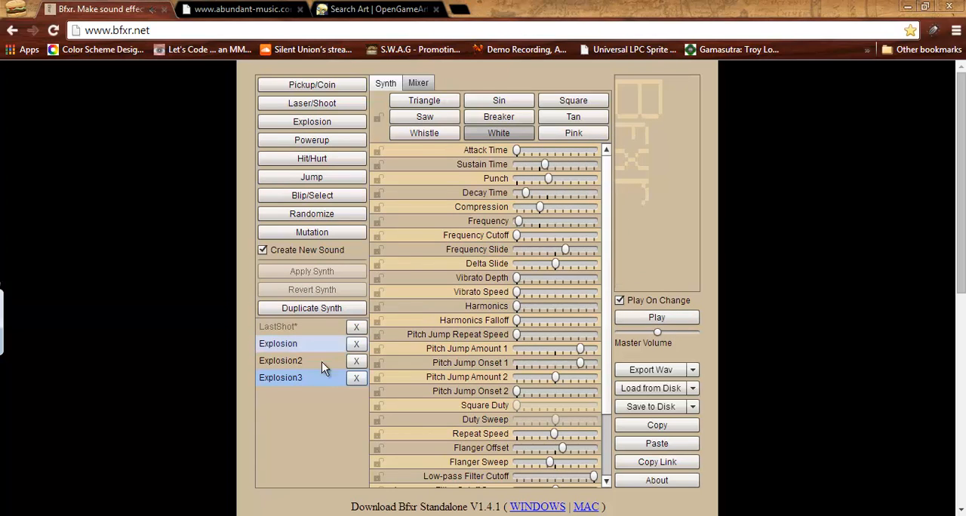
Replay the generated explosion sounds one after another to compare them.
{"action": "left_click", "coordinate": [269, 378]}
{"action": "left_click", "coordinate": [270, 362]}
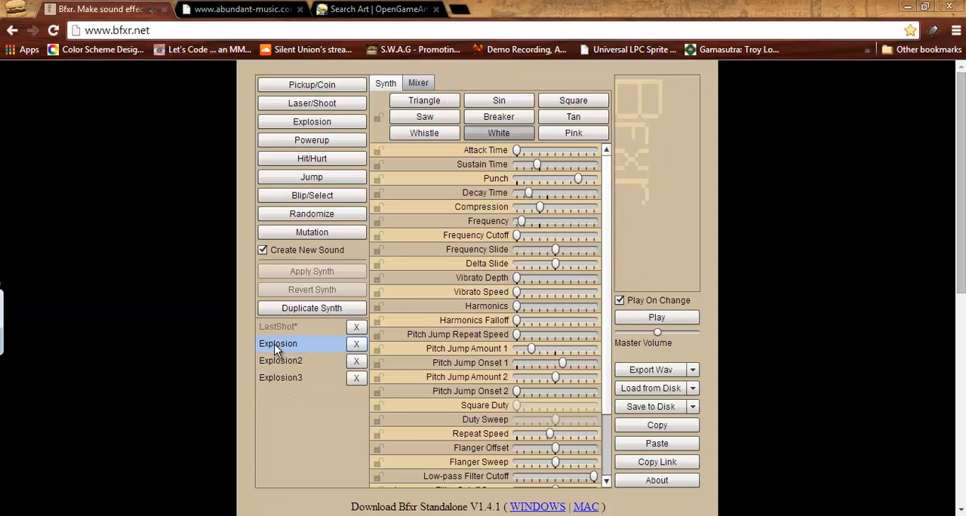
{"action": "left_click", "coordinate": [276, 377]}
{"action": "left_click", "coordinate": [276, 376]}
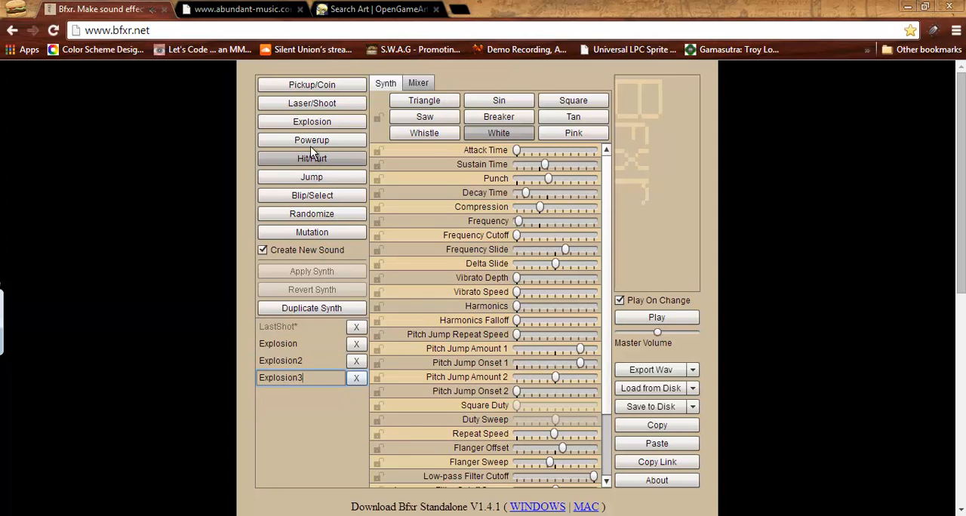
Generate two more explosion sounds and compare Explosion5 with Explosion3.
{"action": "left_click", "coordinate": [322, 115]}
{"action": "left_click", "coordinate": [321, 119]}
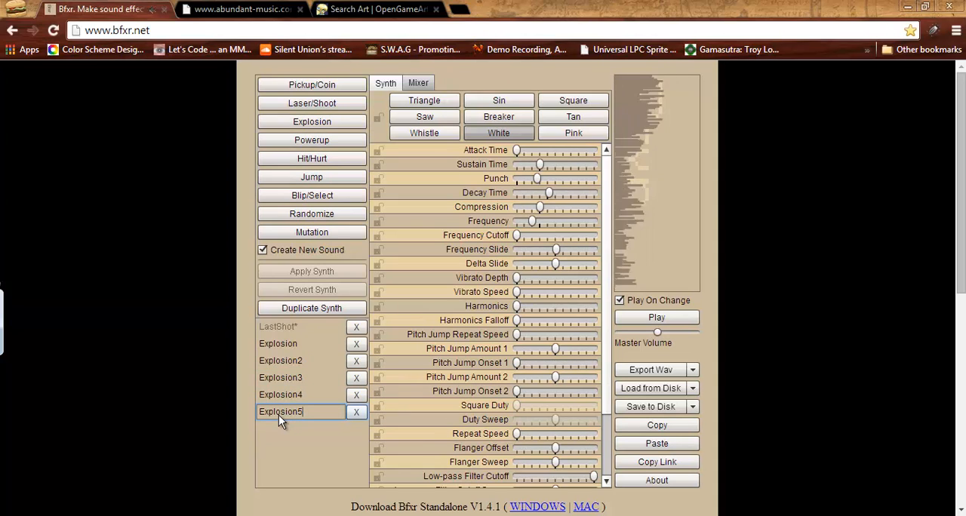
{"action": "left_click", "coordinate": [278, 380]}
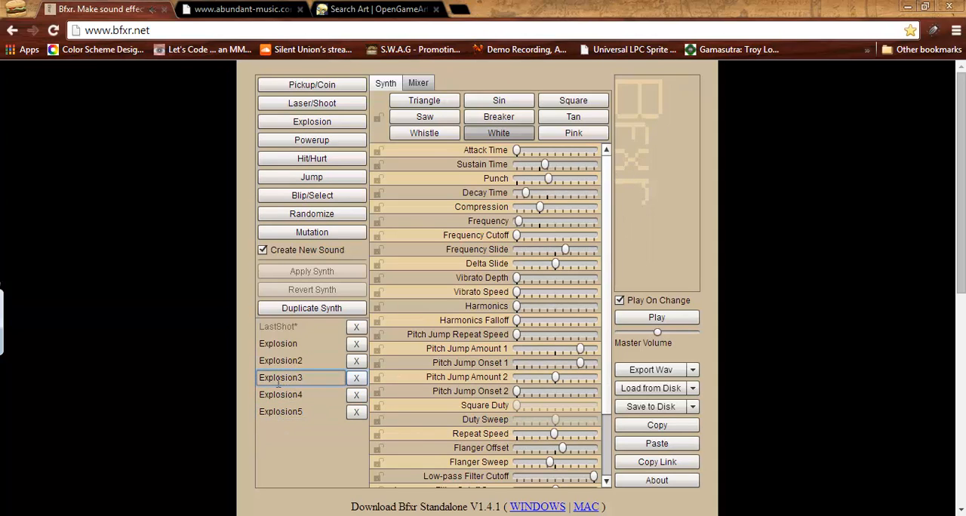
{"action": "left_click", "coordinate": [278, 380]}
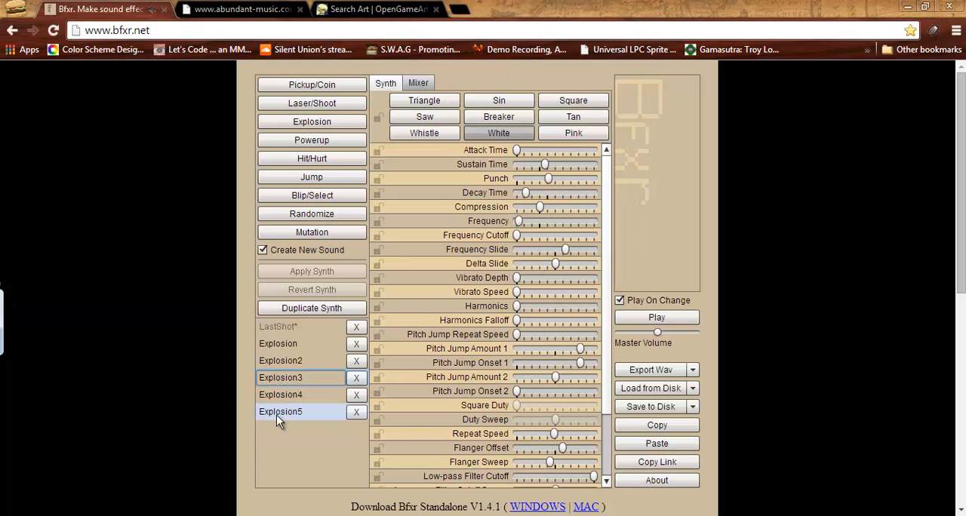
{"action": "left_click", "coordinate": [276, 415]}
{"action": "left_click", "coordinate": [282, 383]}
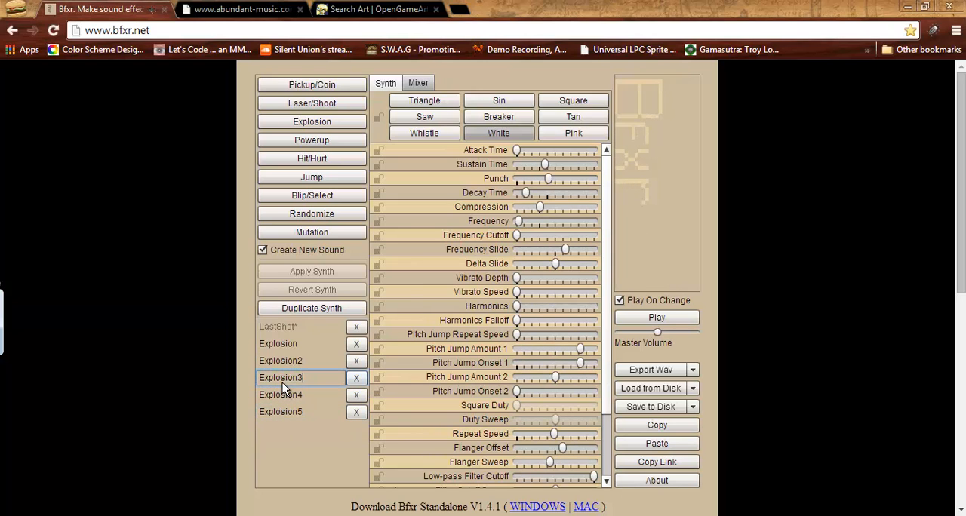
Clear the sounds already loaded in the first two mixer tracks.
{"action": "left_click", "coordinate": [414, 83]}
{"action": "left_click", "coordinate": [450, 129]}
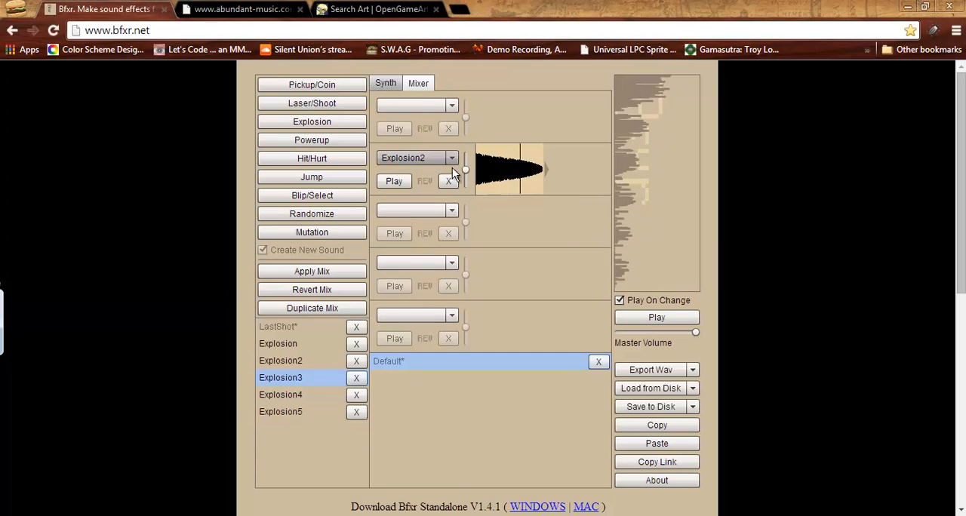
{"action": "left_click", "coordinate": [449, 182]}
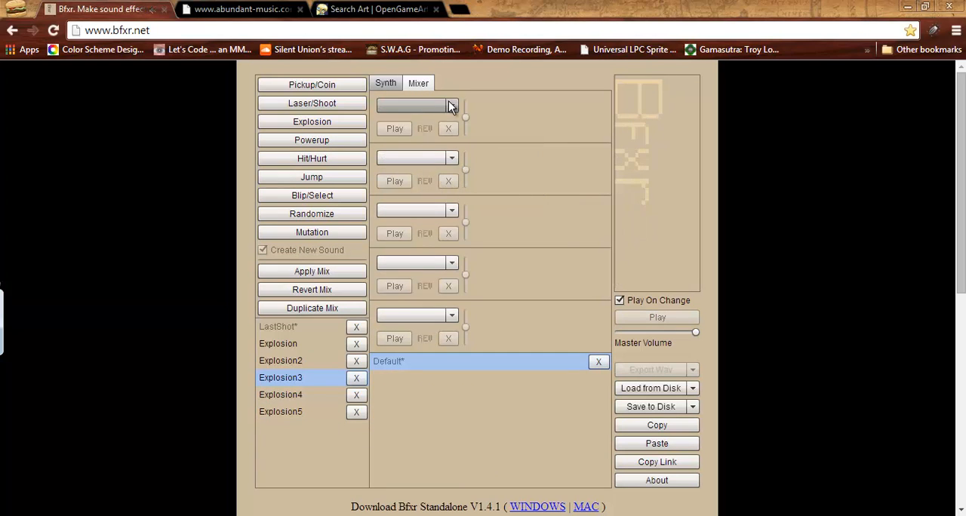
Load Explosion3 into the first mixer track and Explosion5 into the second, and play the combined mix.
{"action": "left_click", "coordinate": [449, 105]}
{"action": "left_click", "coordinate": [419, 167]}
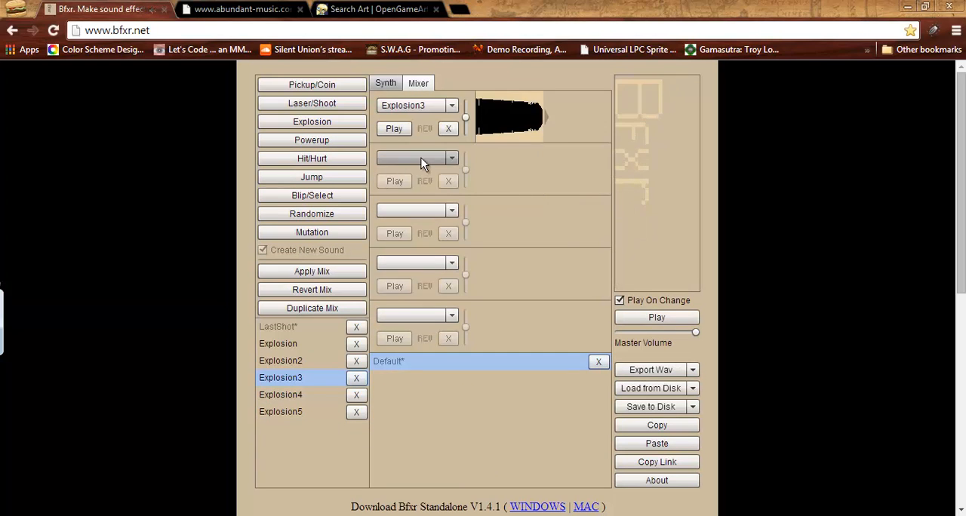
{"action": "left_click", "coordinate": [421, 157]}
{"action": "left_click", "coordinate": [412, 250]}
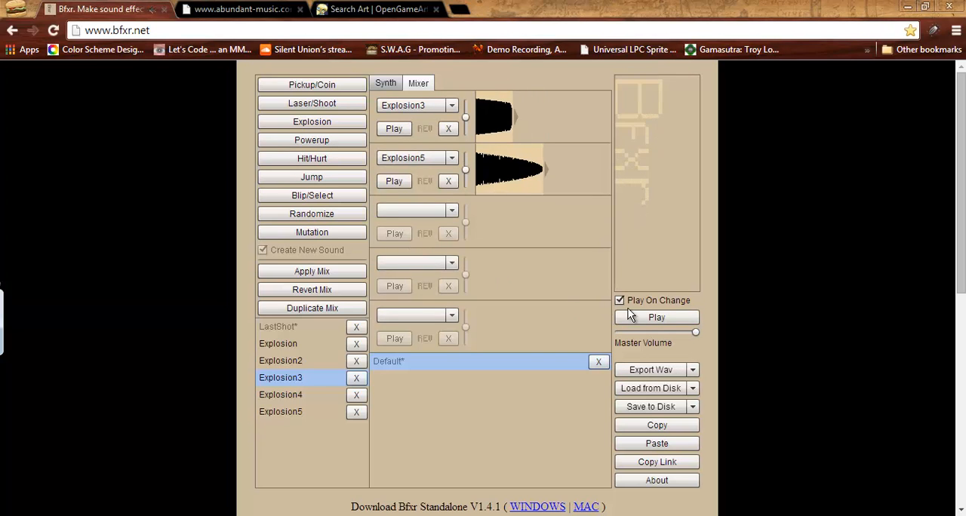
{"action": "left_click", "coordinate": [658, 317]}
{"action": "left_click", "coordinate": [657, 317]}
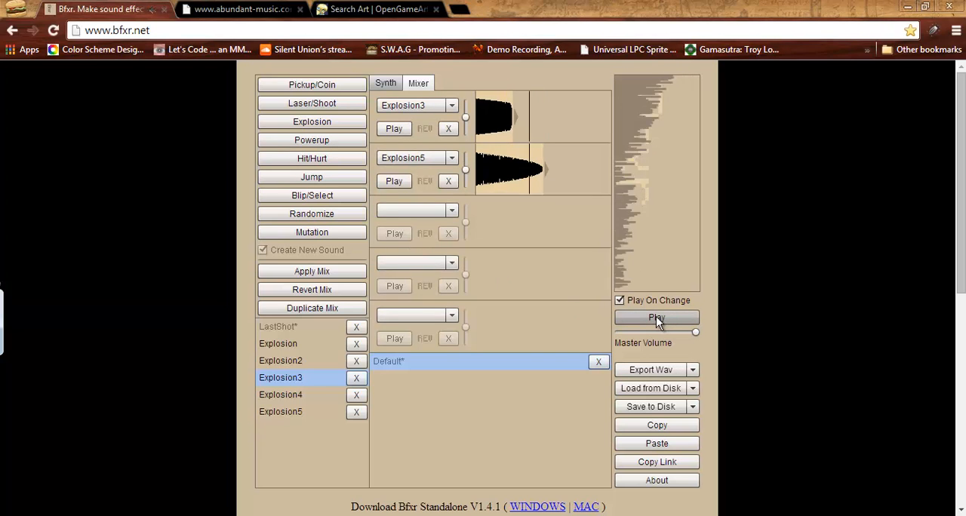
{"action": "left_click", "coordinate": [653, 318]}
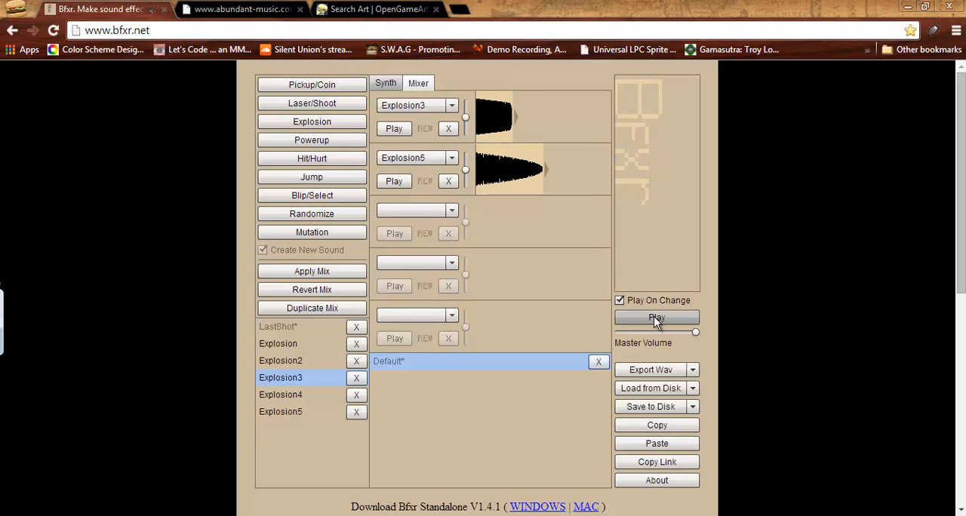
Check the synth settings of Explosion3, return to the mixer and play the mix again.
{"action": "left_click", "coordinate": [383, 83]}
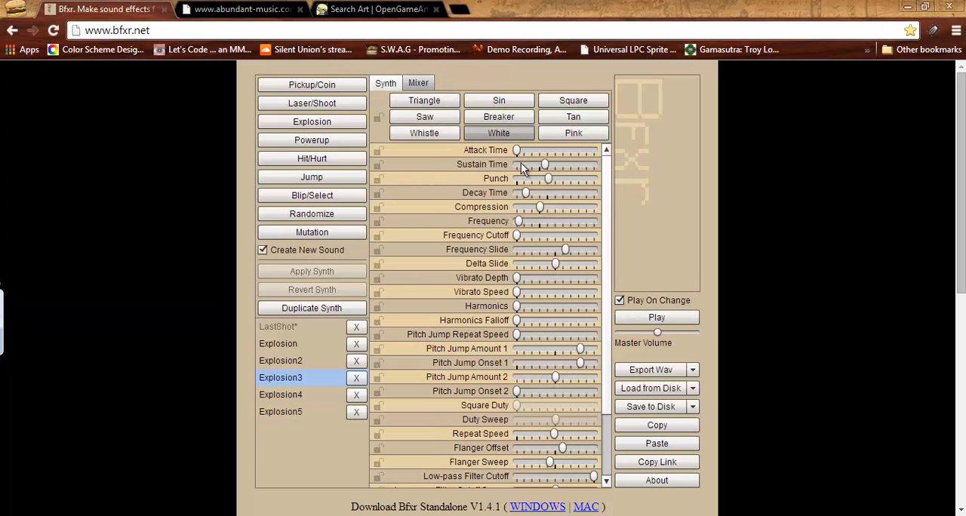
{"action": "left_click", "coordinate": [415, 83]}
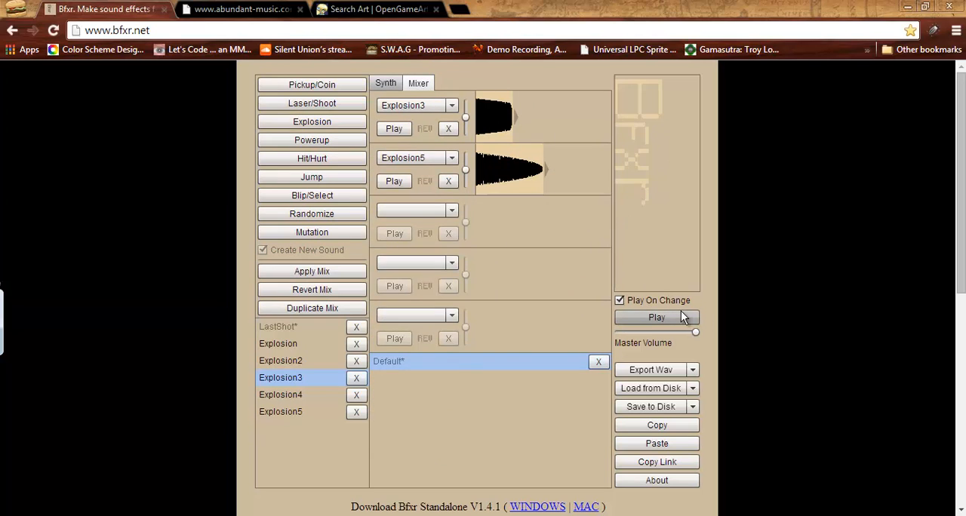
{"action": "left_click", "coordinate": [278, 378]}
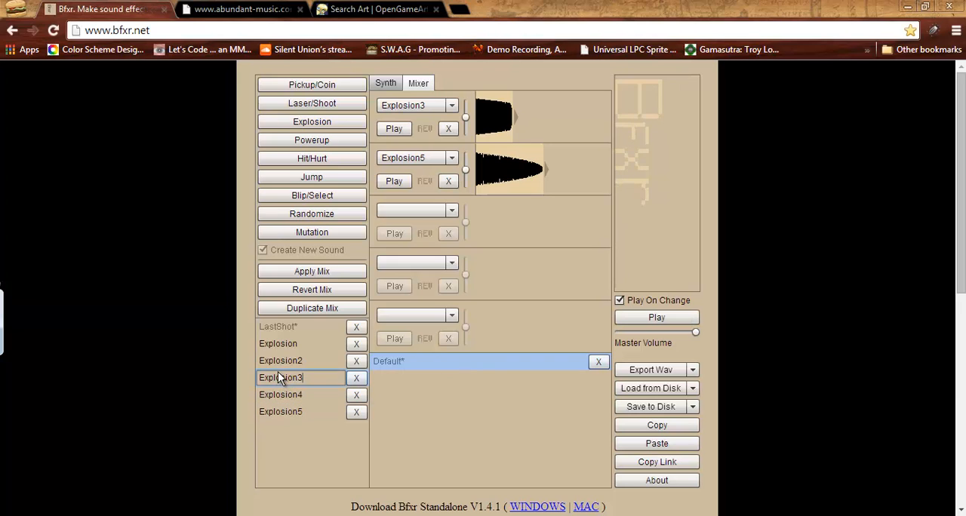
{"action": "left_click", "coordinate": [662, 320]}
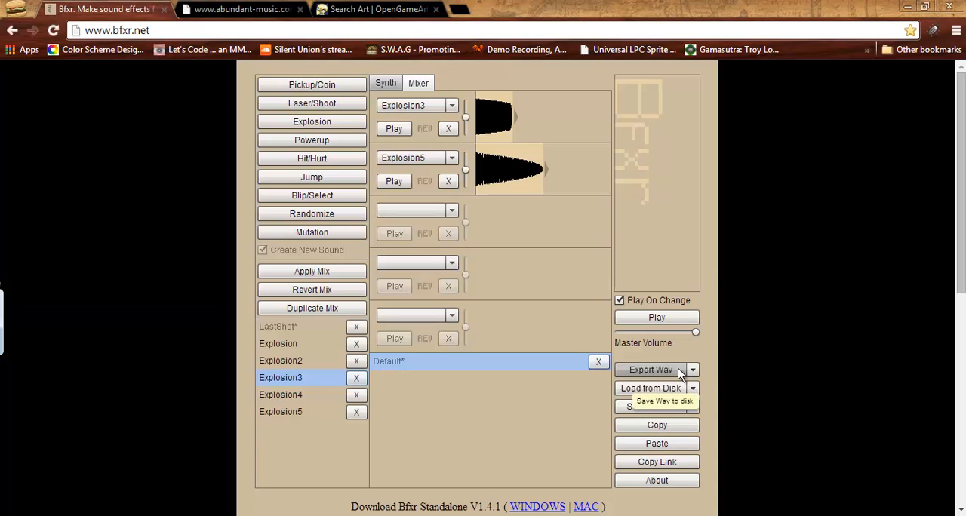
Export the mix as a WAV over the existing explosion file in the Mailer folder, and clear both mixer tracks.
{"action": "left_click", "coordinate": [649, 369]}
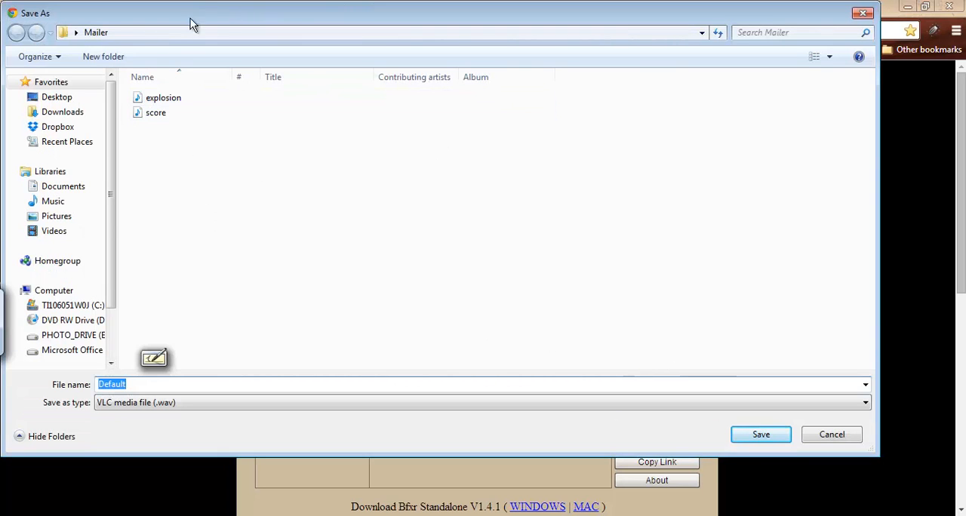
{"action": "left_click", "coordinate": [165, 99]}
{"action": "left_click", "coordinate": [755, 434]}
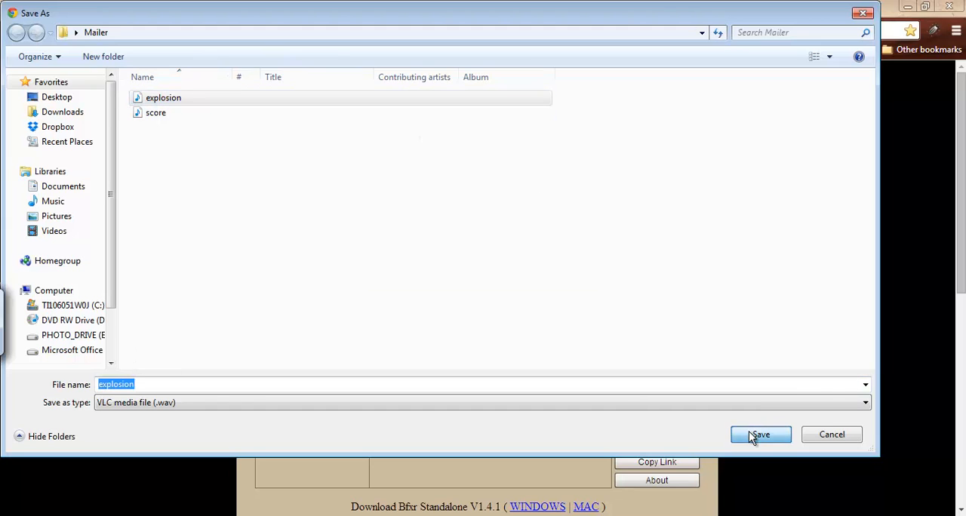
{"action": "left_click", "coordinate": [527, 270]}
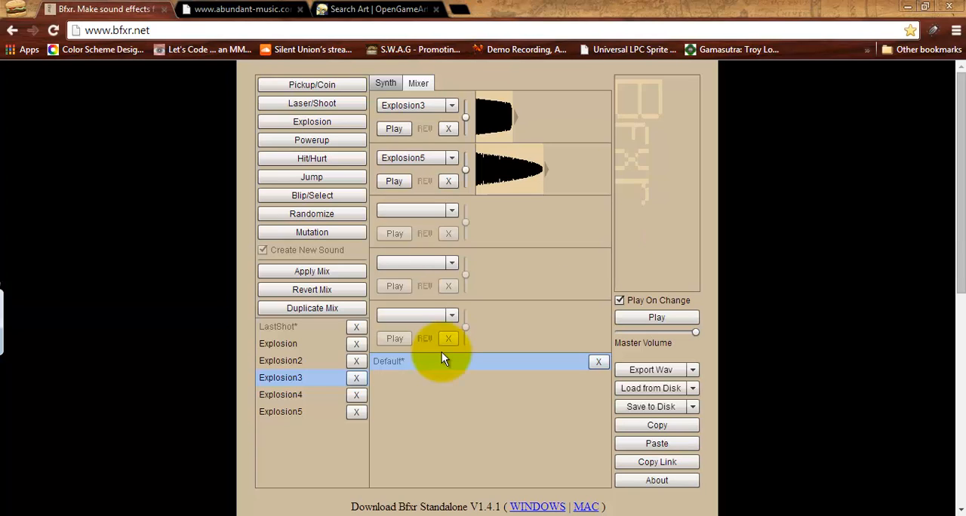
{"action": "left_click", "coordinate": [448, 128]}
{"action": "left_click", "coordinate": [448, 181]}
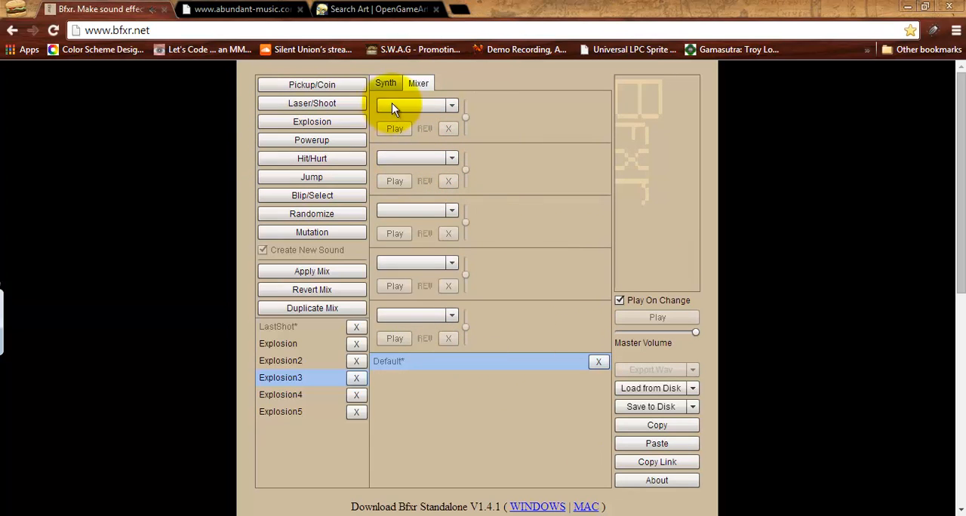
Switch to Notepad++ and mark the Explosion entry in the Sounds list as done with an X.
{"action": "left_click", "coordinate": [647, 515]}
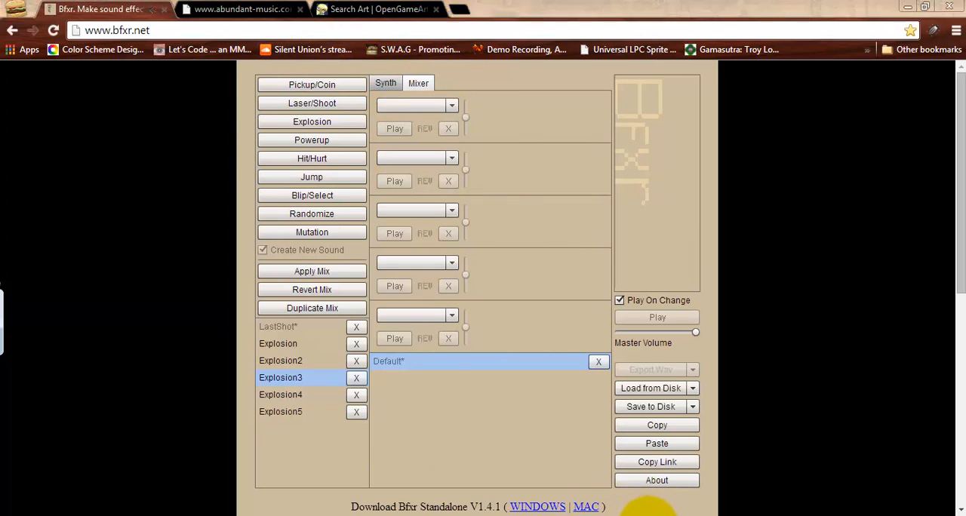
{"action": "left_click", "coordinate": [43, 204]}
{"action": "key", "text": "Home"}
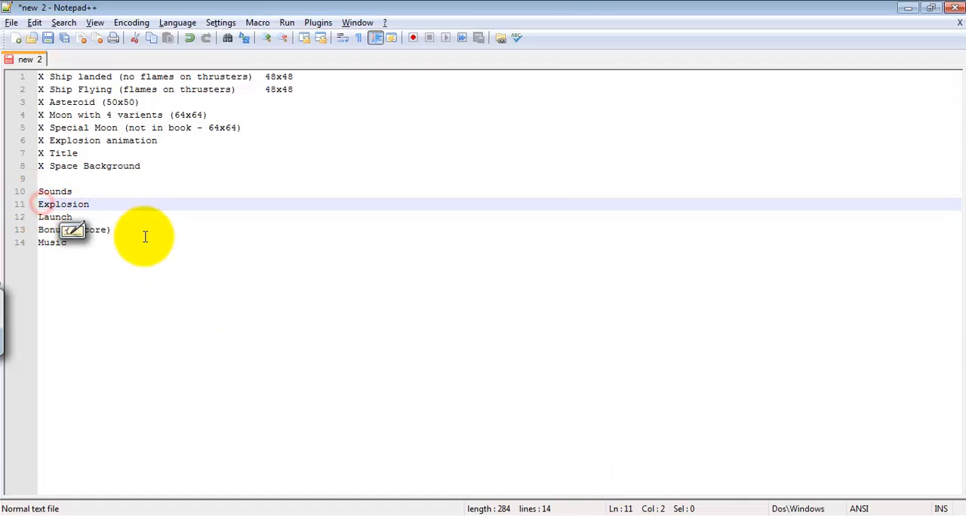
{"action": "type", "text": "X"}
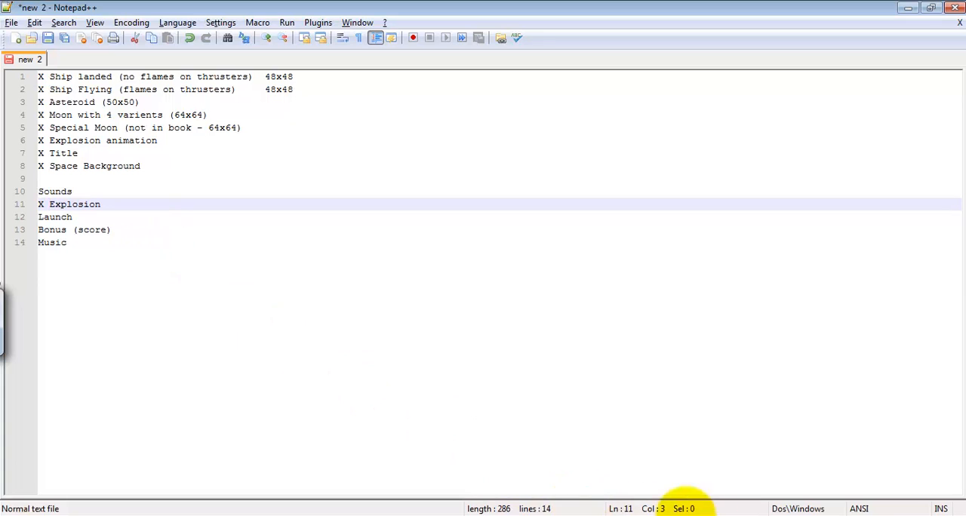
{"action": "left_click", "coordinate": [118, 228]}
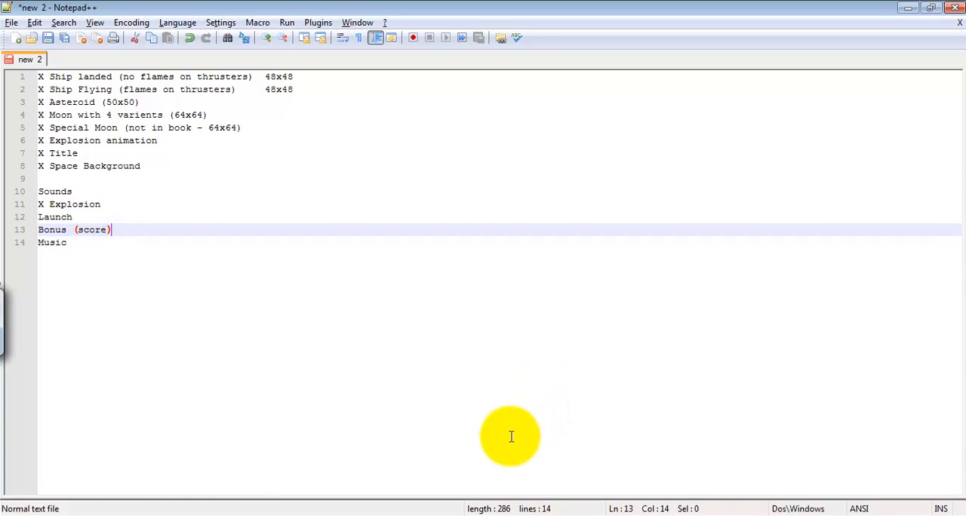
Return to Bfxr, generate eight pickup/coin sounds in the synth and play the last one.
{"action": "key", "text": "alt+Tab"}
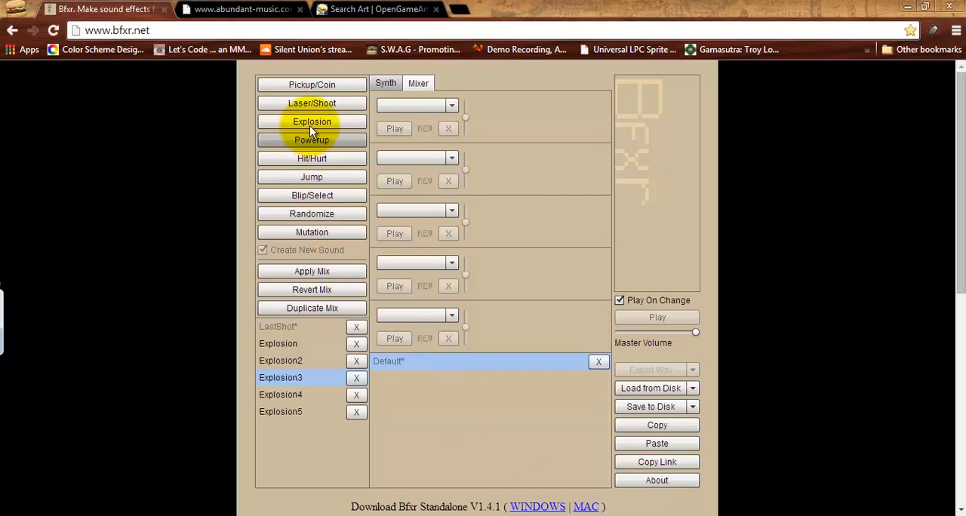
{"action": "left_click", "coordinate": [326, 83]}
{"action": "left_click", "coordinate": [379, 87]}
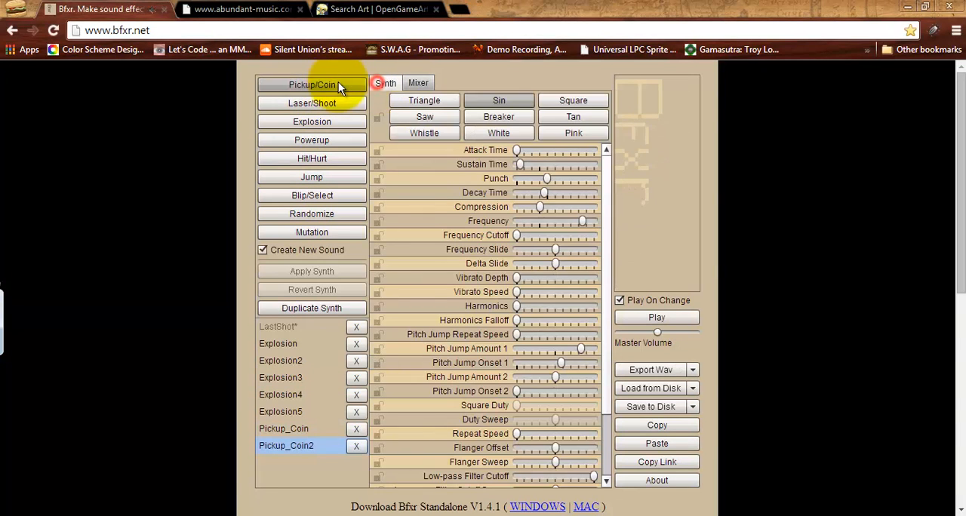
{"action": "left_click", "coordinate": [334, 85]}
{"action": "left_click", "coordinate": [334, 85]}
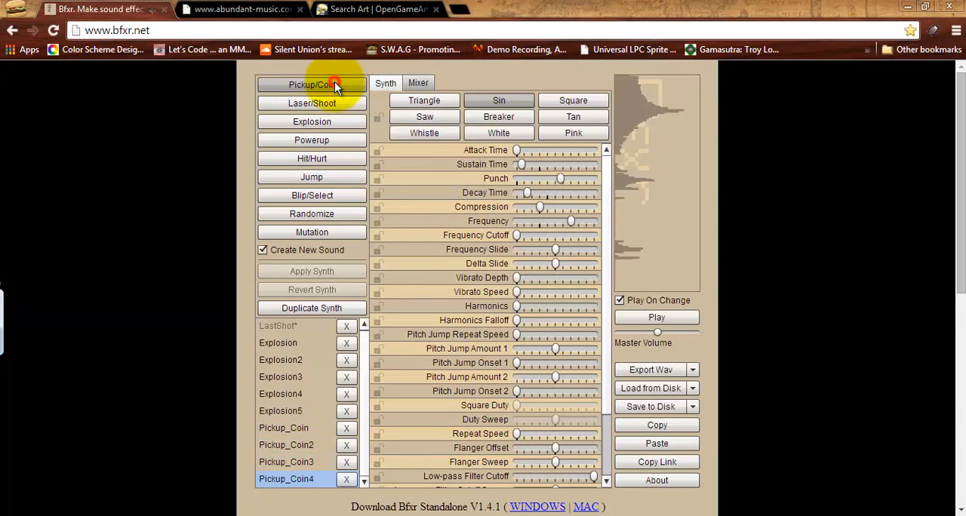
{"action": "left_click", "coordinate": [334, 84]}
{"action": "left_click", "coordinate": [334, 85]}
{"action": "left_click", "coordinate": [334, 85]}
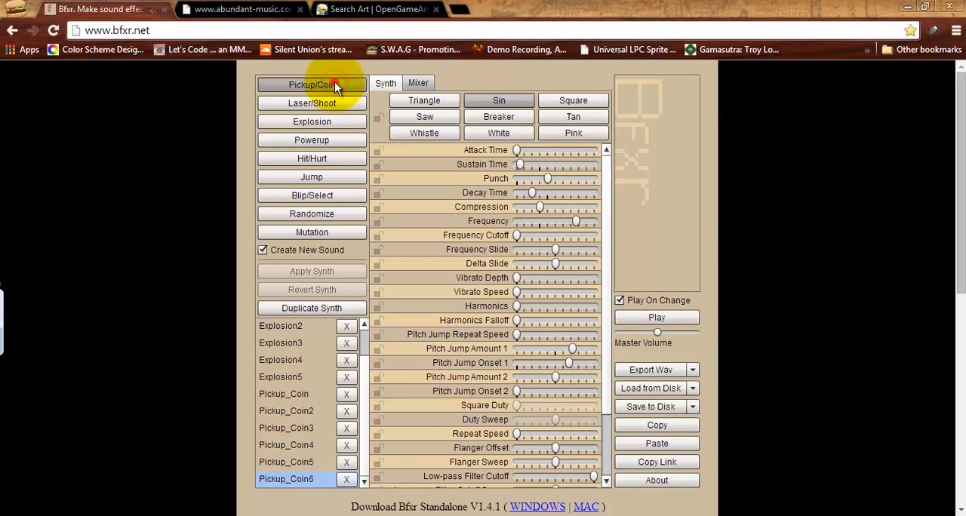
{"action": "left_click", "coordinate": [334, 85]}
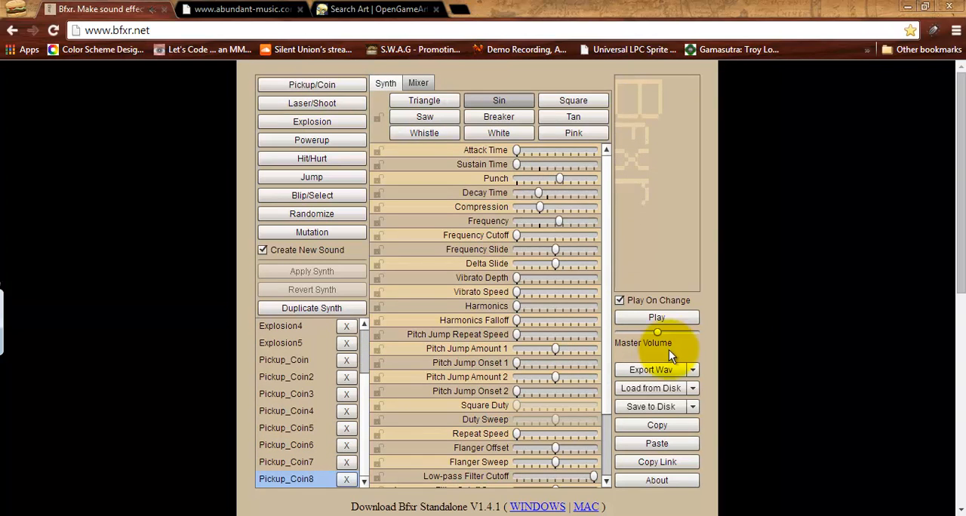
{"action": "left_click", "coordinate": [671, 319]}
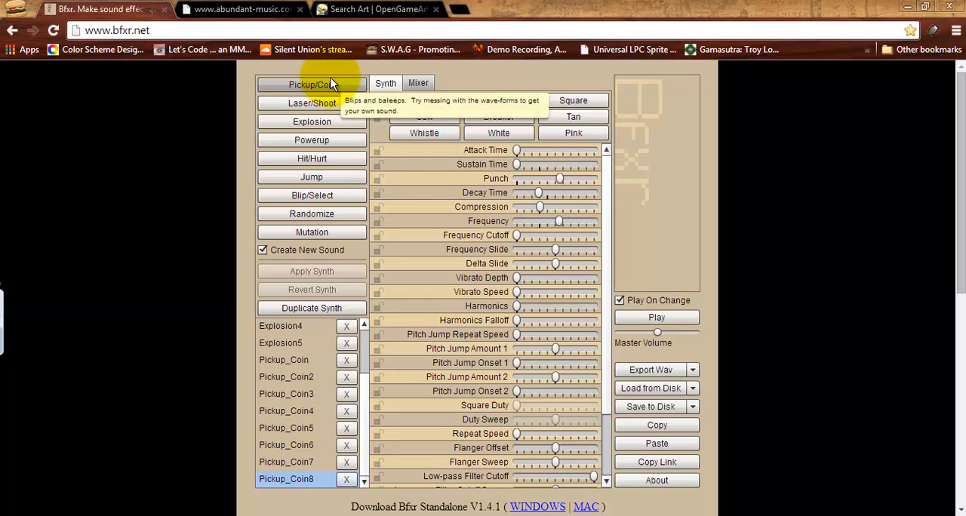
Try different waveforms on Pickup_Coin8, such as Saw, Whistle, Breaker and Tan, and settle on Square.
{"action": "left_click", "coordinate": [427, 105]}
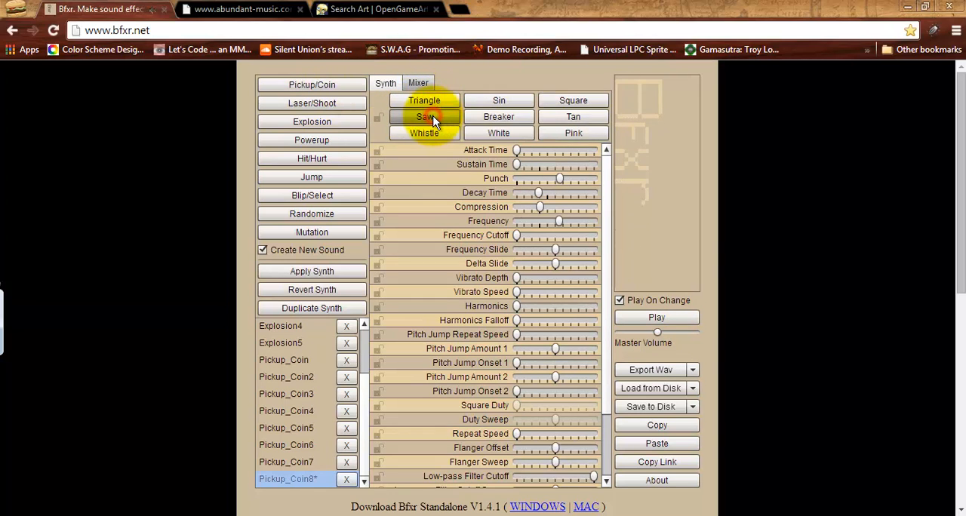
{"action": "left_click", "coordinate": [428, 129]}
{"action": "left_click", "coordinate": [469, 133]}
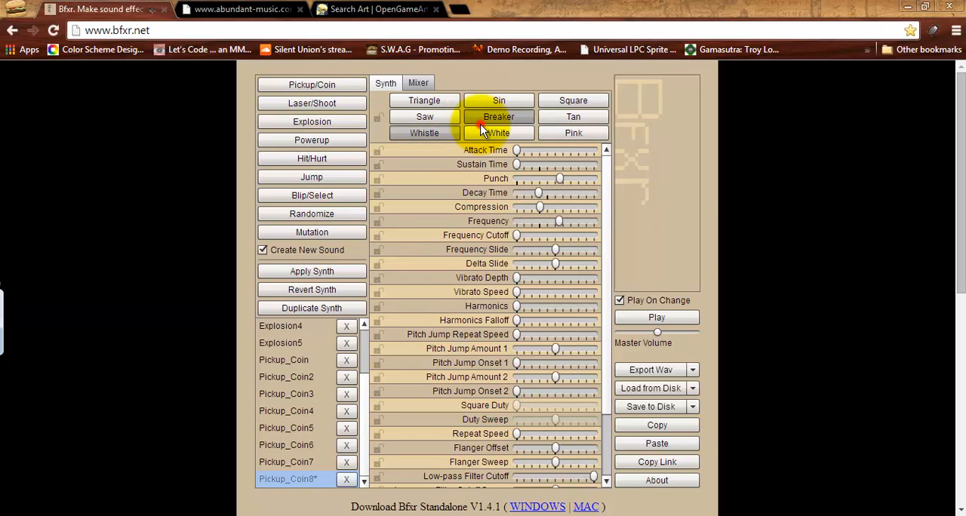
{"action": "left_click", "coordinate": [570, 132]}
{"action": "left_click", "coordinate": [562, 117]}
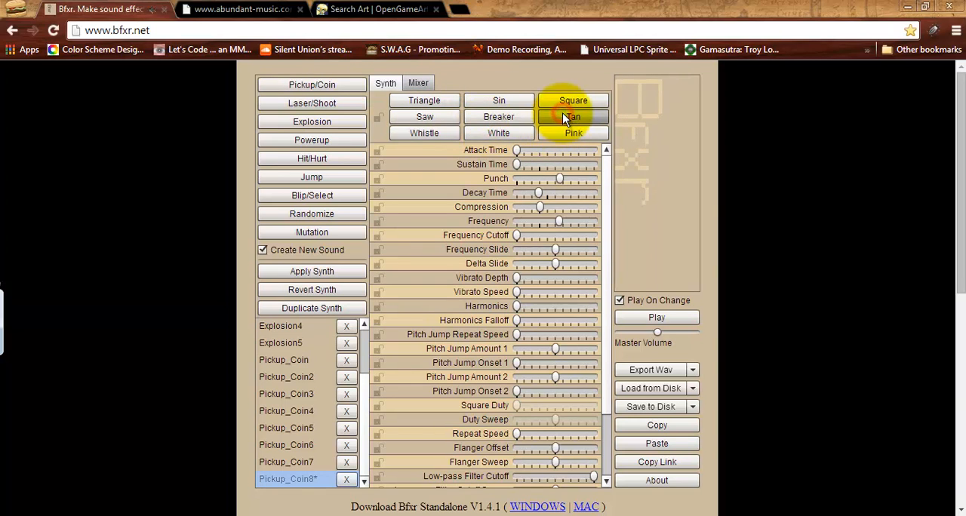
{"action": "left_click", "coordinate": [561, 100]}
{"action": "left_click", "coordinate": [562, 101]}
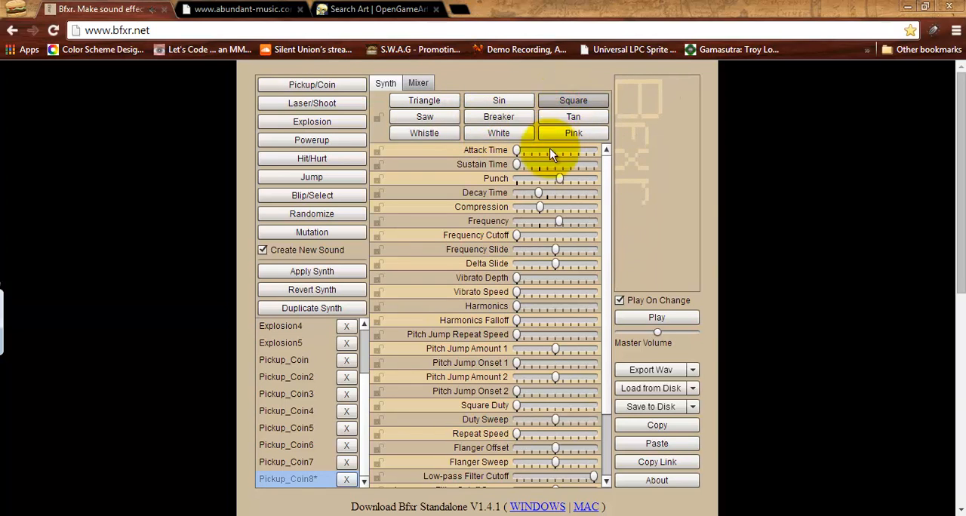
Lengthen Pickup_Coin8's sustain and decay times slightly, lower its frequency, and play the sound.
{"action": "left_click_drag", "start_coordinate": [518, 165], "coordinate": [556, 193]}
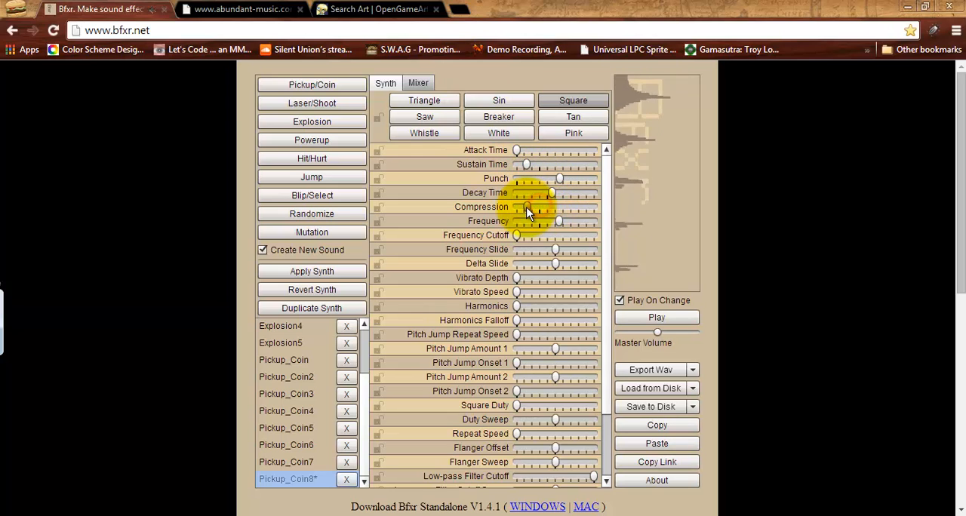
{"action": "mouse_move", "coordinate": [526, 207]}
{"action": "left_mouse_down"}
{"action": "mouse_move", "coordinate": [590, 213]}
{"action": "mouse_move", "coordinate": [553, 207]}
{"action": "mouse_move", "coordinate": [532, 220]}
{"action": "left_mouse_up"}
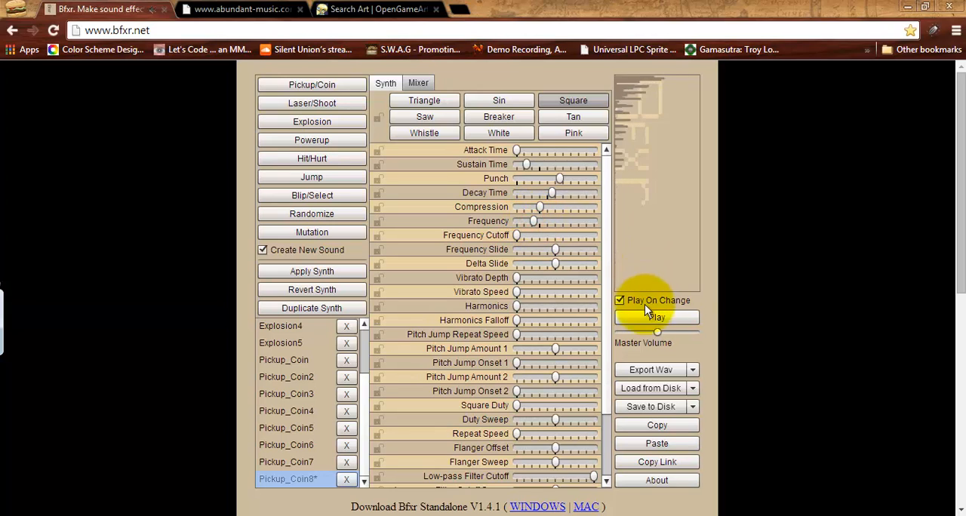
{"action": "left_click", "coordinate": [661, 317]}
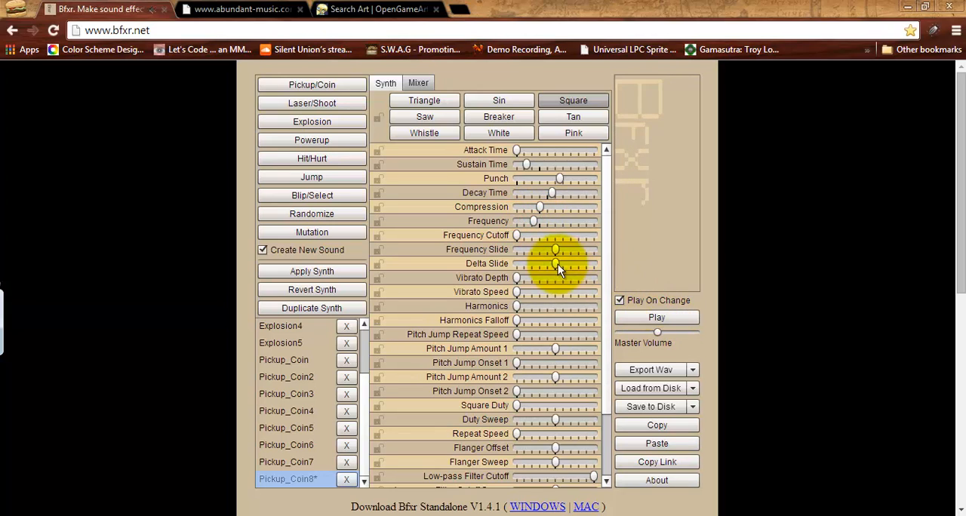
Export Pickup_Coin8 as a WAV over the existing score file in the Mailer folder.
{"action": "left_click", "coordinate": [673, 373]}
{"action": "left_click", "coordinate": [156, 115]}
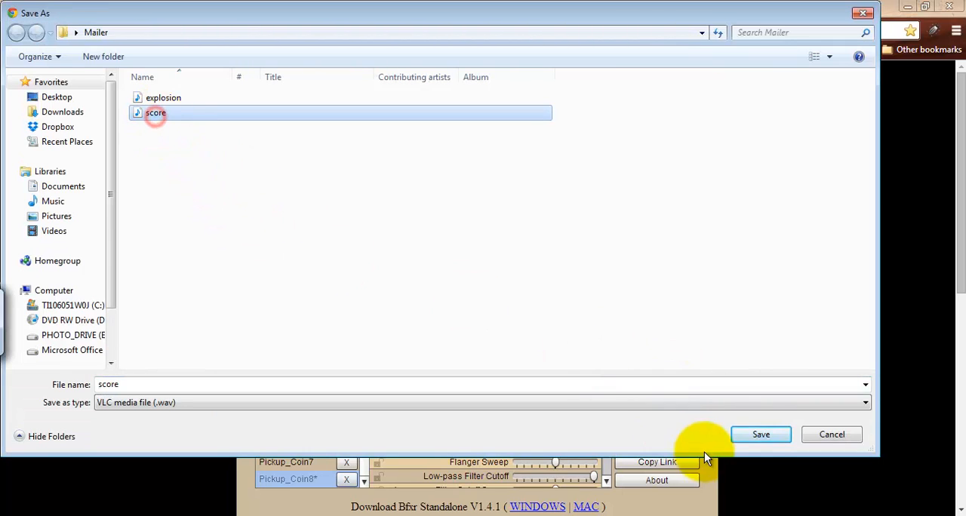
{"action": "left_click", "coordinate": [757, 435]}
{"action": "left_click", "coordinate": [529, 269]}
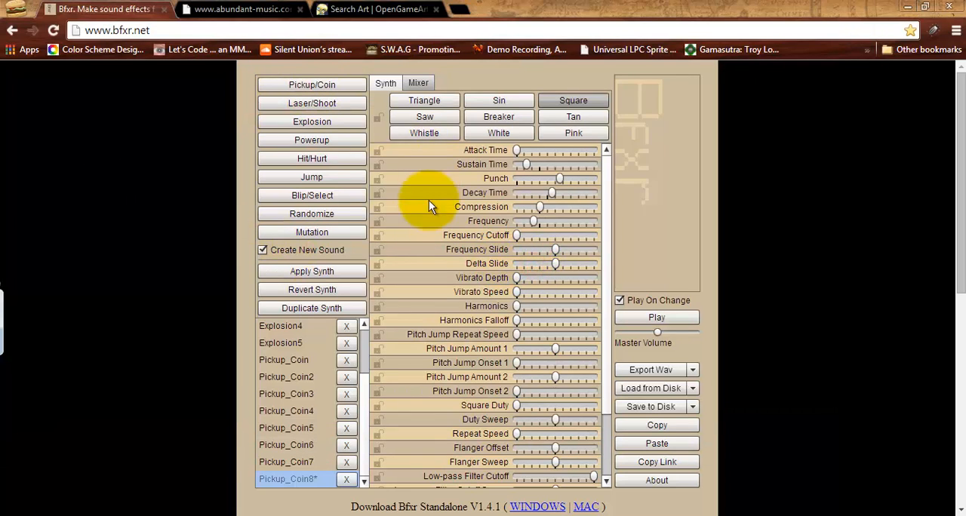
Generate four randomized sounds for the launch effect and play the last one.
{"action": "left_click", "coordinate": [343, 216]}
{"action": "left_click", "coordinate": [343, 216]}
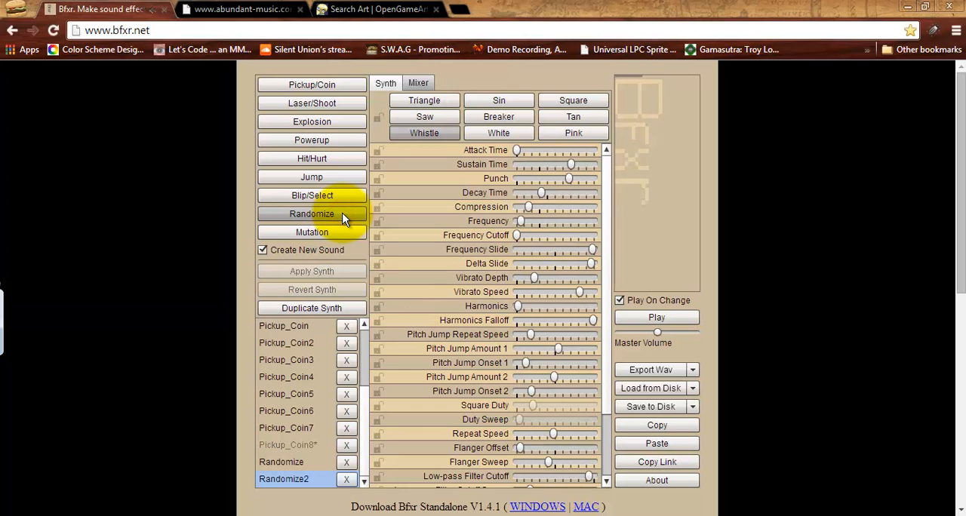
{"action": "left_click", "coordinate": [343, 216]}
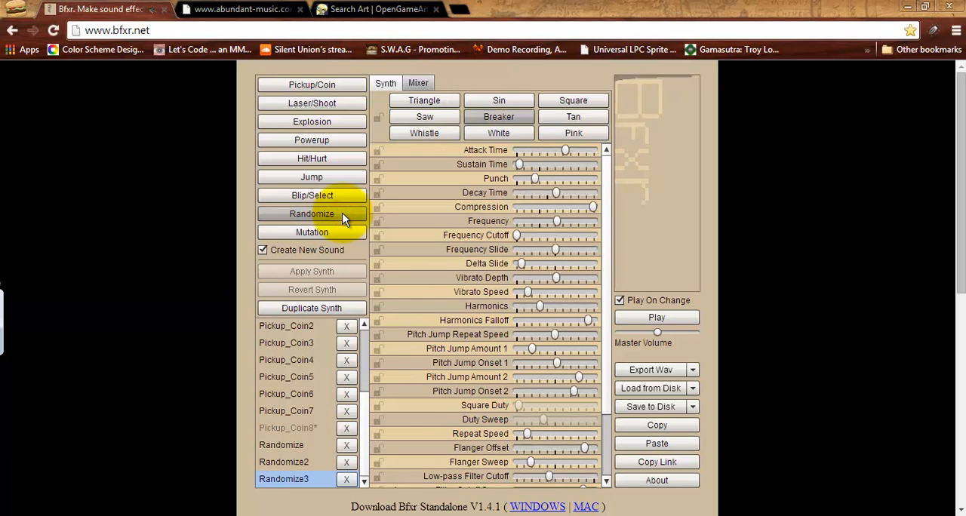
{"action": "left_click", "coordinate": [343, 216]}
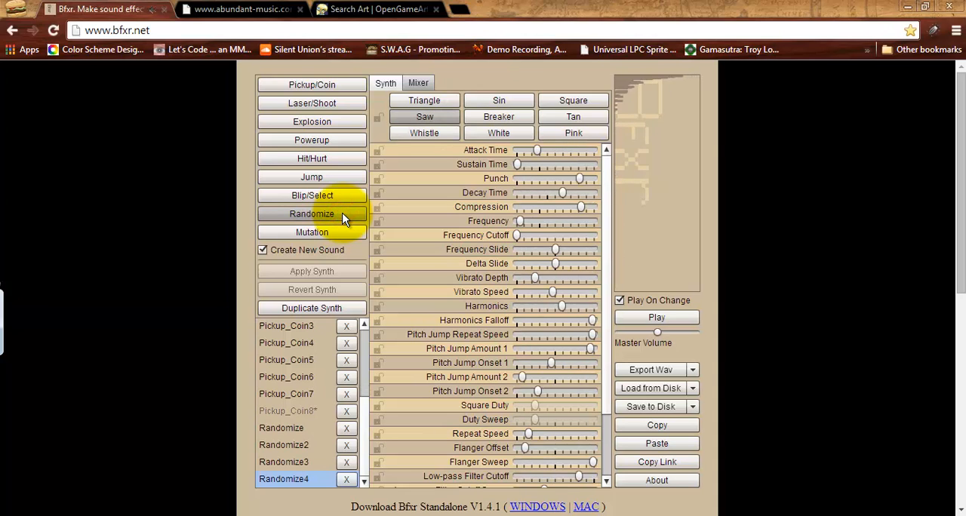
{"action": "left_click", "coordinate": [693, 316]}
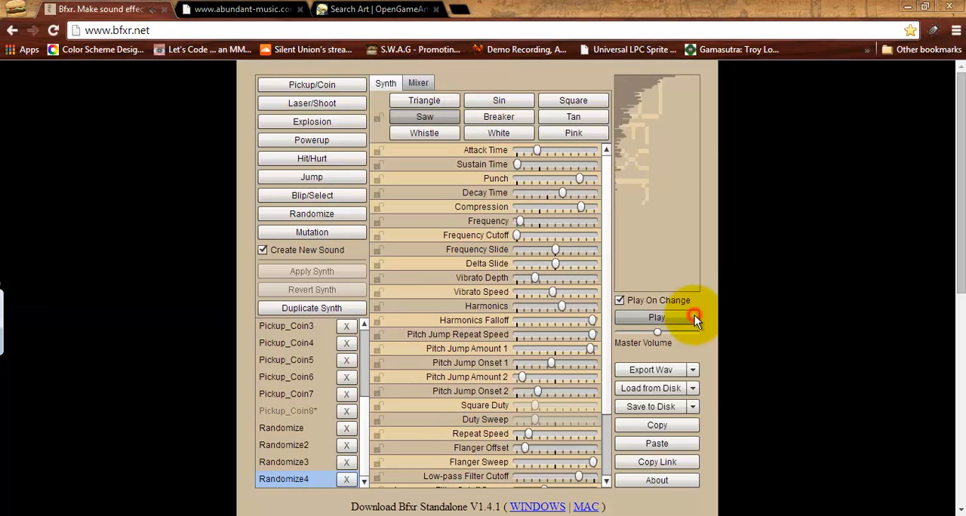
Try the various waveforms on Randomize4, from Triangle to Pink, and settle on Whistle.
{"action": "left_click", "coordinate": [419, 102]}
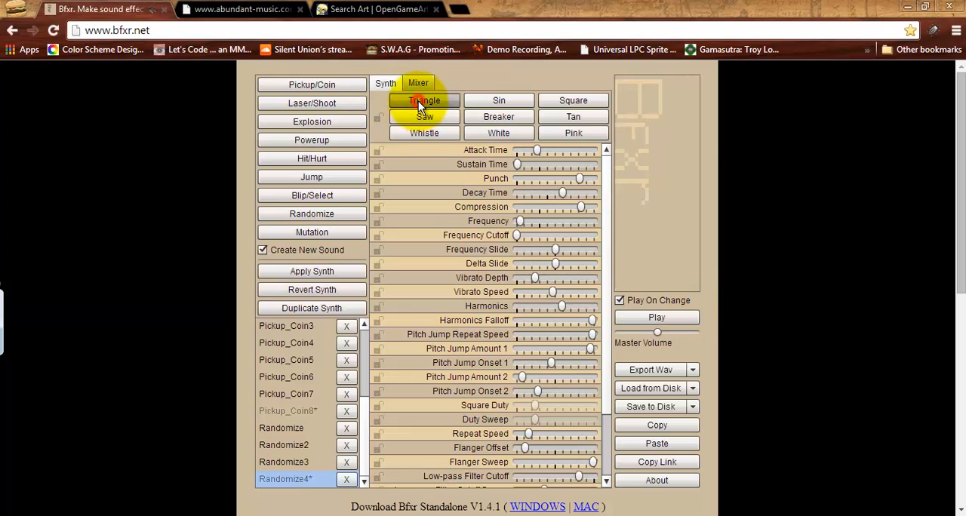
{"action": "left_click", "coordinate": [426, 130]}
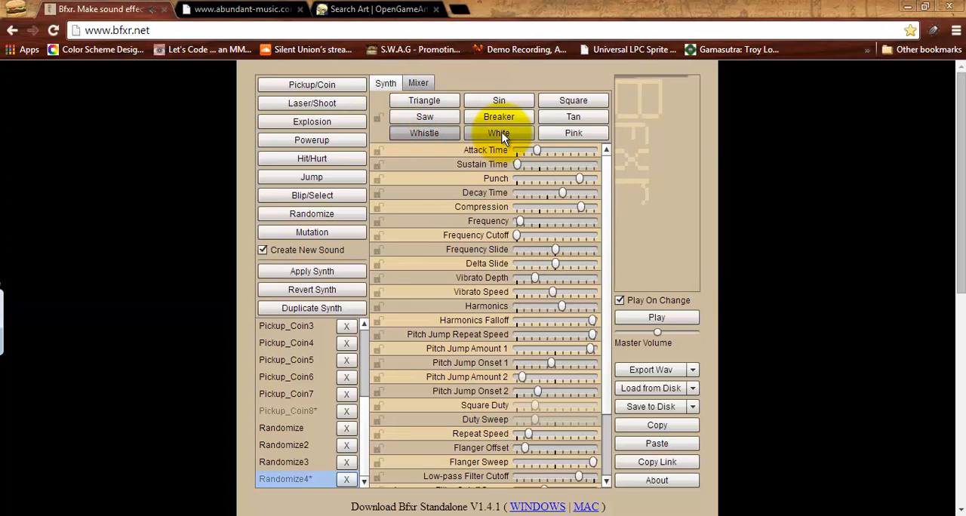
{"action": "left_click", "coordinate": [502, 133]}
{"action": "left_click", "coordinate": [498, 117]}
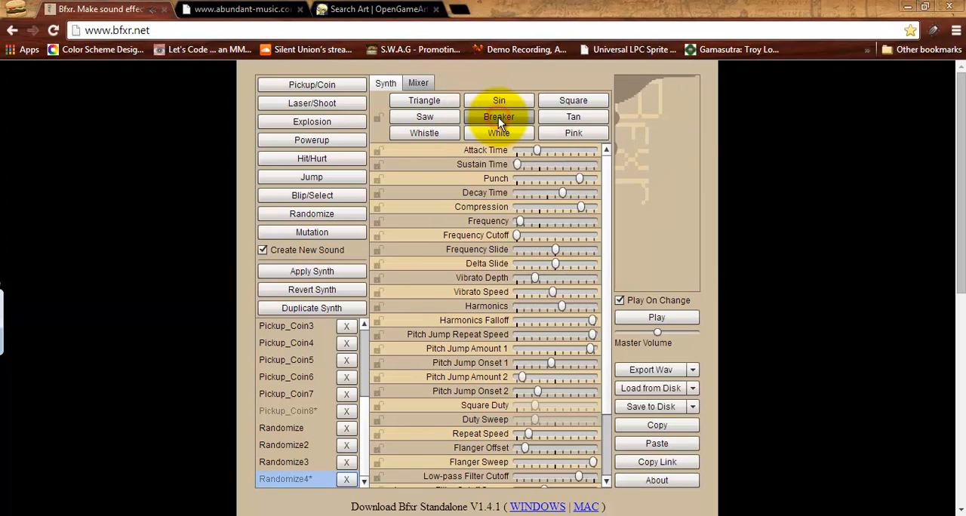
{"action": "left_click", "coordinate": [494, 99]}
{"action": "left_click", "coordinate": [574, 101]}
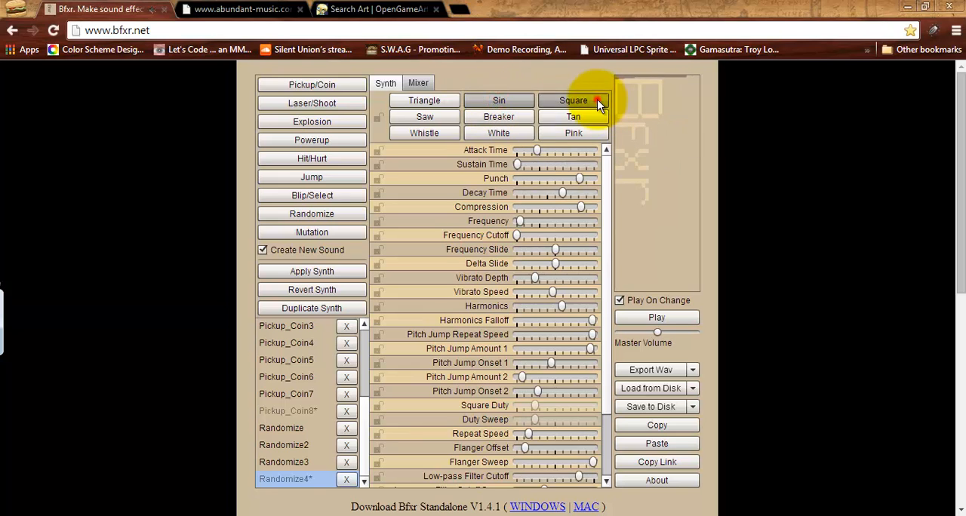
{"action": "left_click", "coordinate": [577, 115]}
{"action": "left_click", "coordinate": [580, 132]}
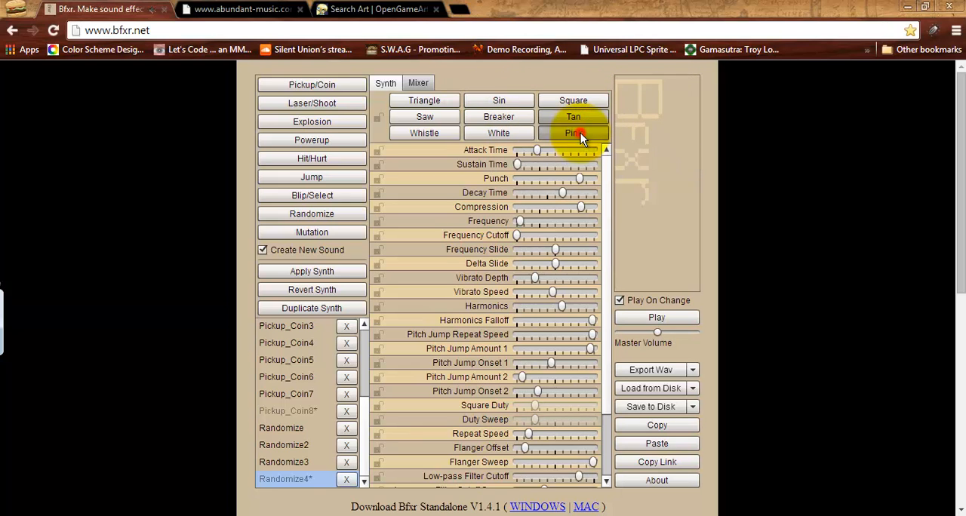
{"action": "left_click", "coordinate": [431, 121]}
{"action": "left_click", "coordinate": [422, 131]}
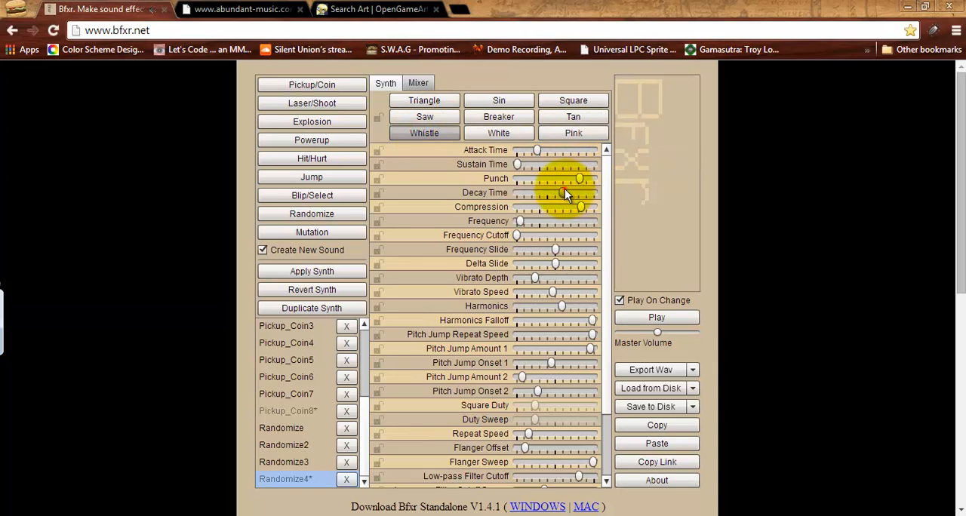
Shorten Randomize4's decay, slightly raise its frequency and harmonics, increase vibrato depth, lower vibrato speed and delta slide, and play the sound.
{"action": "left_click_drag", "start_coordinate": [564, 192], "coordinate": [551, 193]}
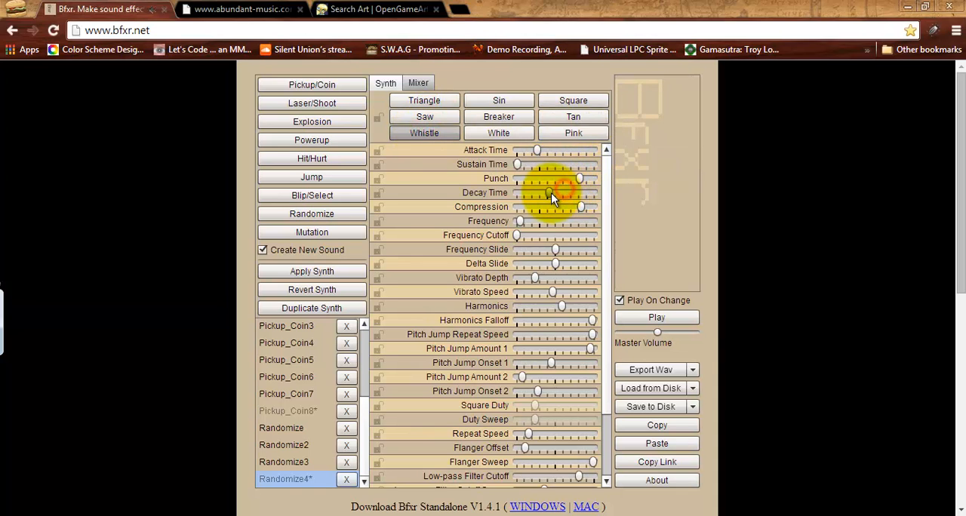
{"action": "left_click", "coordinate": [537, 151]}
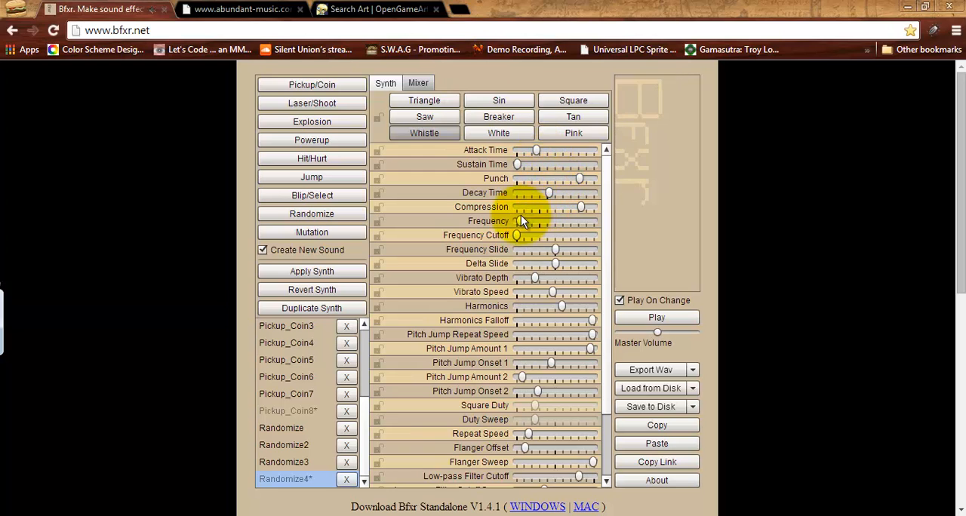
{"action": "left_click_drag", "start_coordinate": [520, 220], "coordinate": [524, 220]}
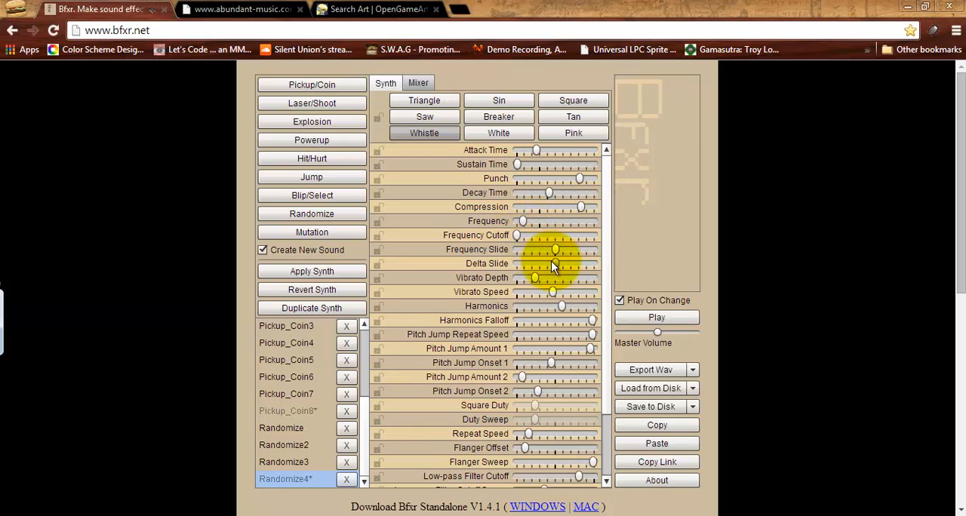
{"action": "left_click_drag", "start_coordinate": [572, 269], "coordinate": [566, 305]}
{"action": "left_click", "coordinate": [536, 262]}
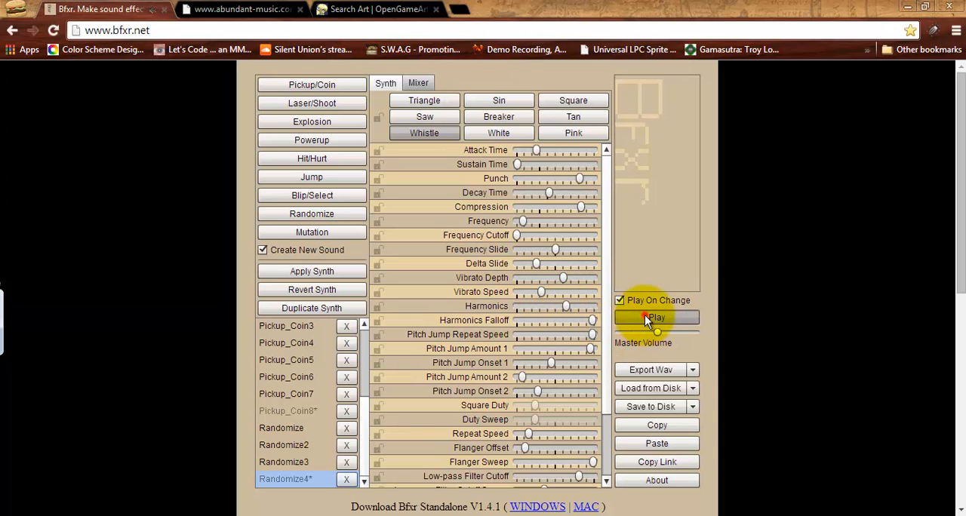
{"action": "left_click", "coordinate": [646, 317]}
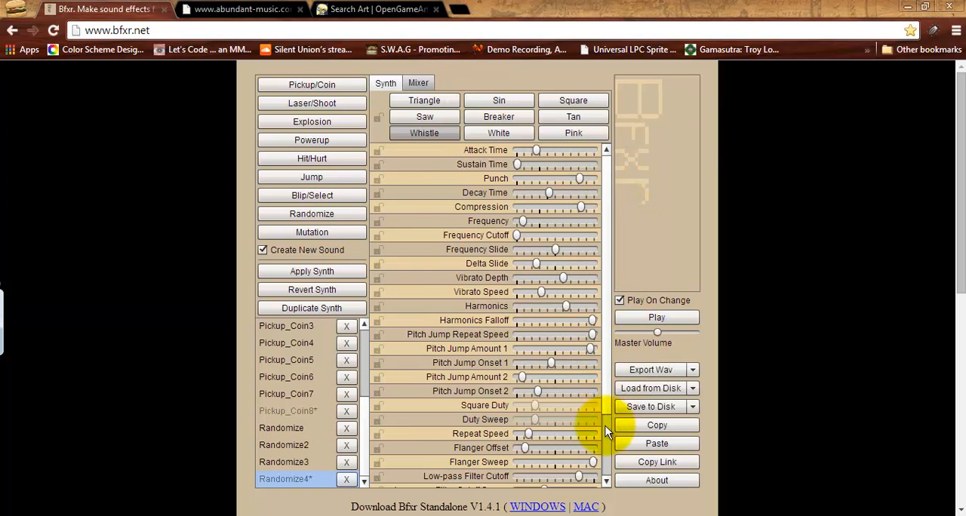
Play Randomize4 once more and export it as a WAV named launch in the Mailer folder.
{"action": "scroll", "coordinate": [600, 462], "scroll_direction": "down", "scroll_amount": 3}
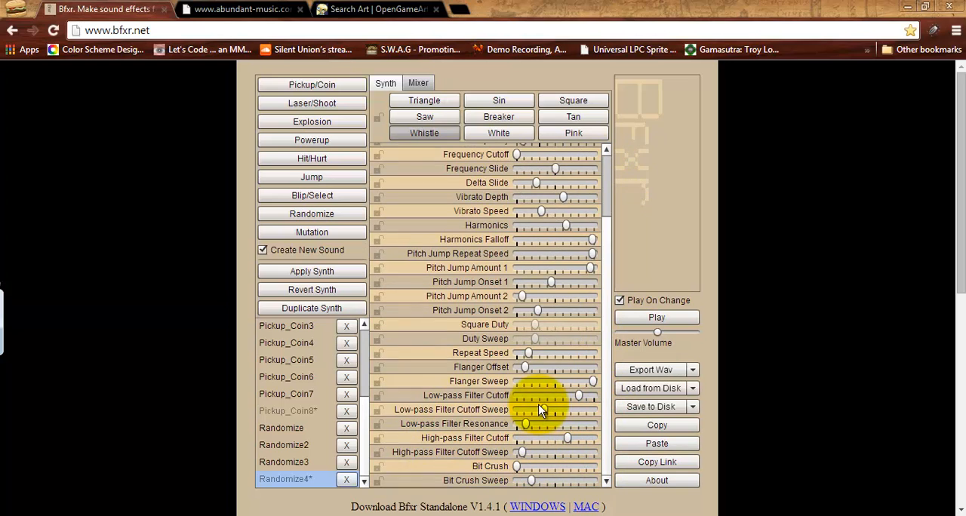
{"action": "left_click", "coordinate": [660, 317]}
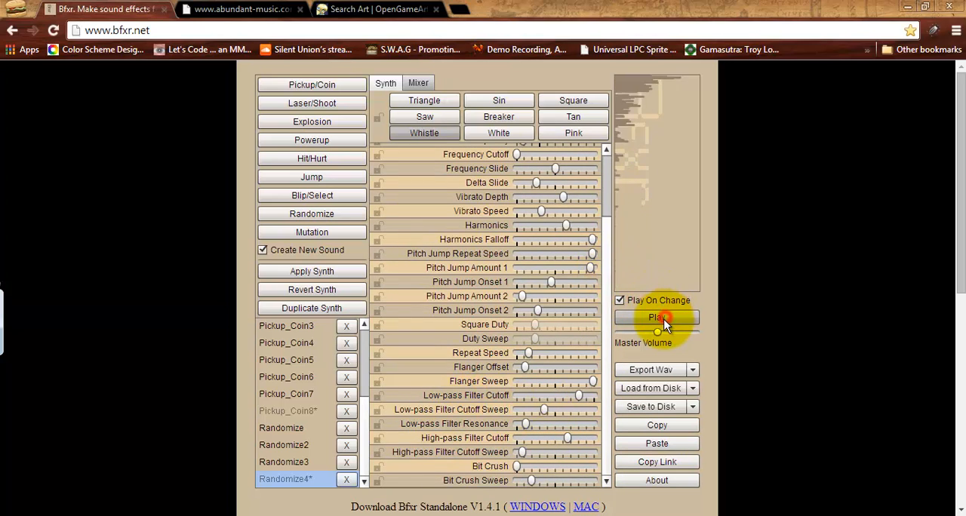
{"action": "left_click", "coordinate": [648, 374]}
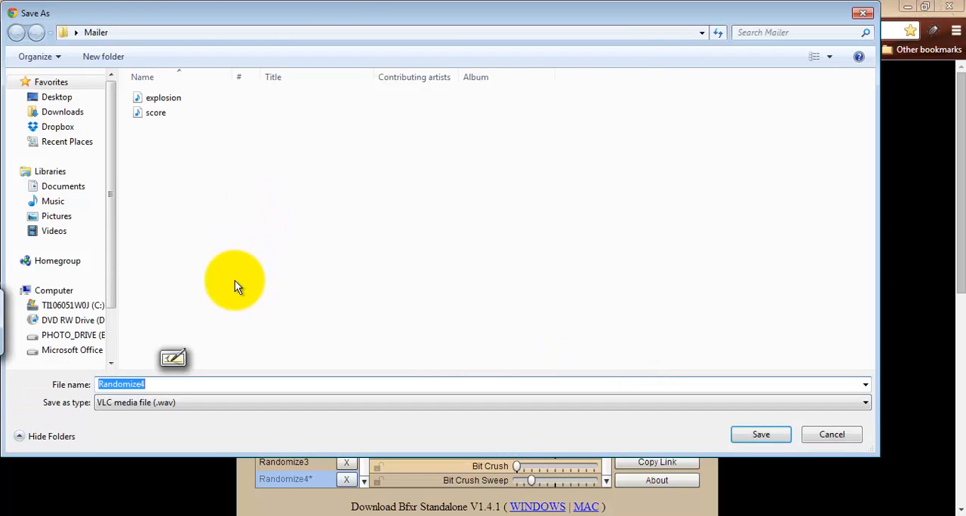
{"action": "type", "text": "l"}
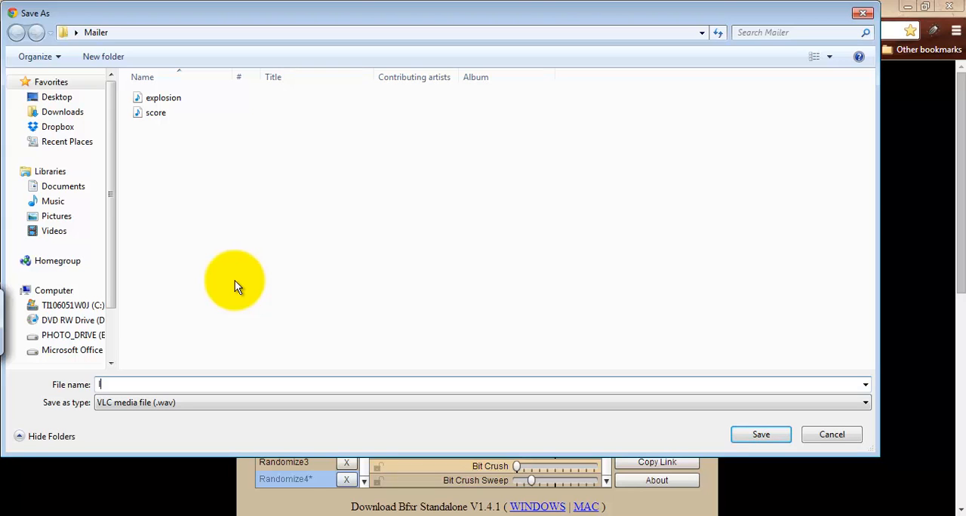
{"action": "type", "text": "aunch"}
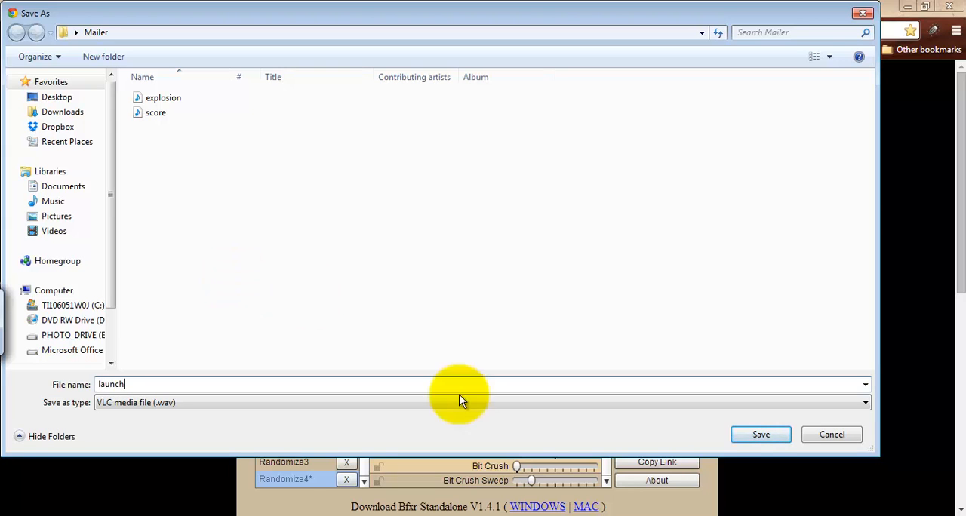
{"action": "left_click", "coordinate": [757, 430]}
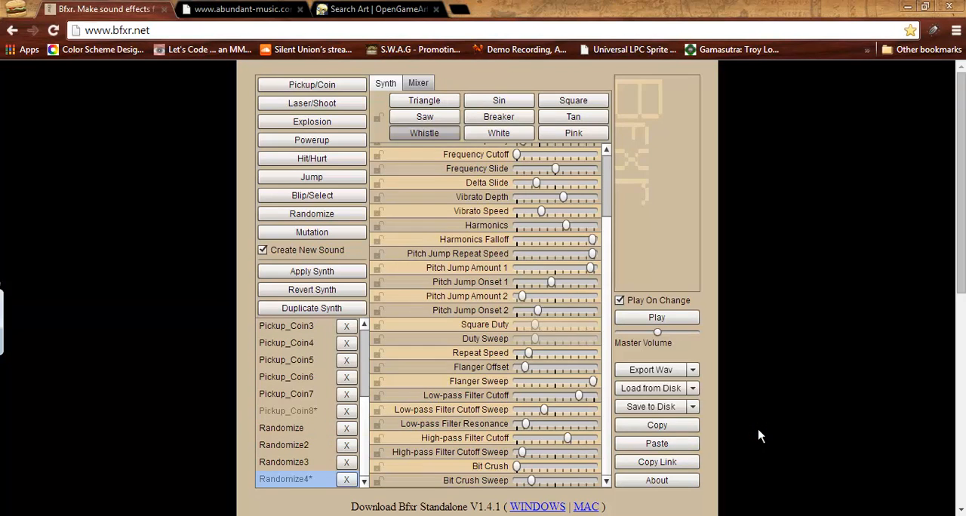
Switch to Notepad++, mark the Bonus (score) and Launch entries in the Sounds list with an X, and return to Bfxr in the browser.
{"action": "left_click", "coordinate": [631, 515]}
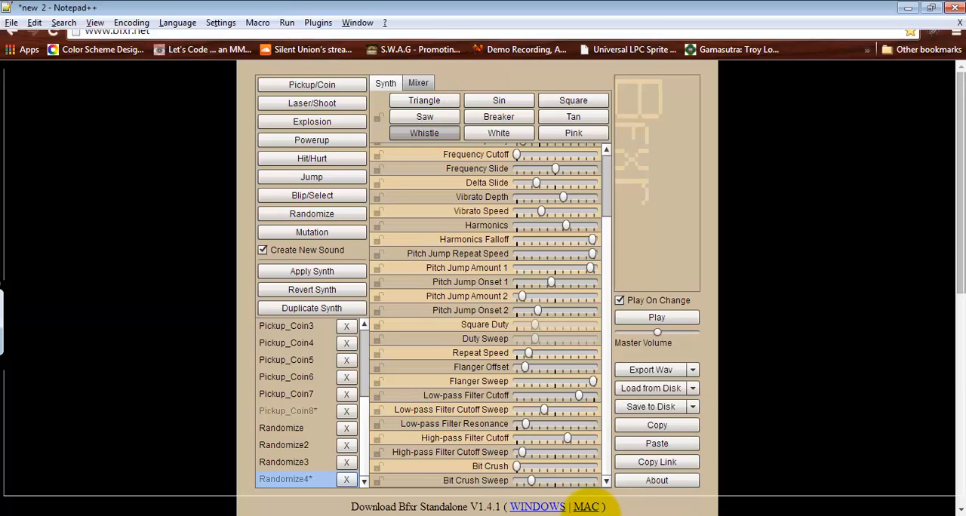
{"action": "left_click", "coordinate": [43, 229]}
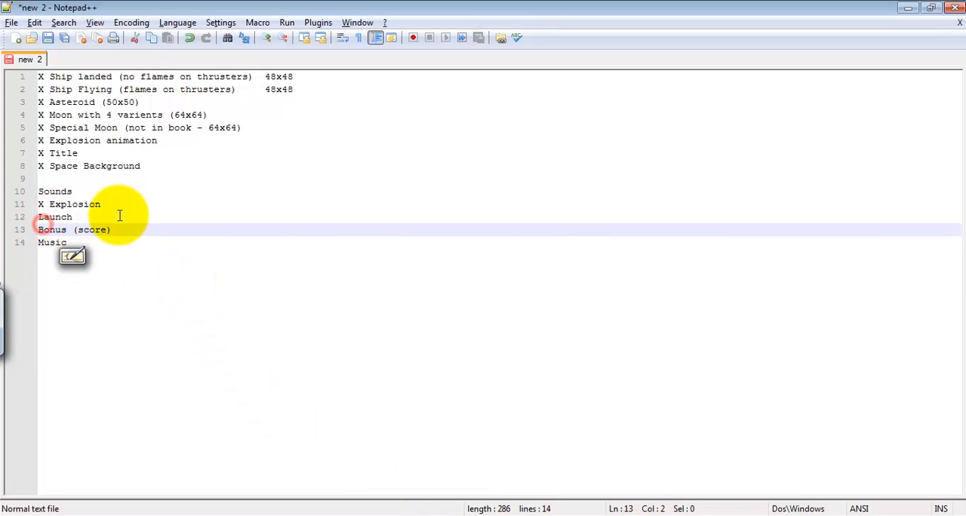
{"action": "key", "text": "Home"}
{"action": "type", "text": "X"}
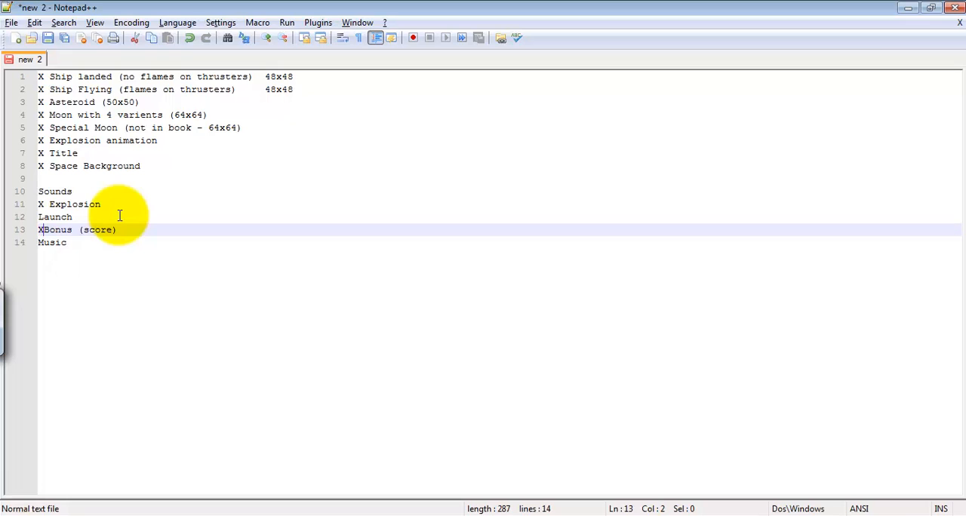
{"action": "key", "text": "Up"}
{"action": "key", "text": "Home"}
{"action": "type", "text": "X"}
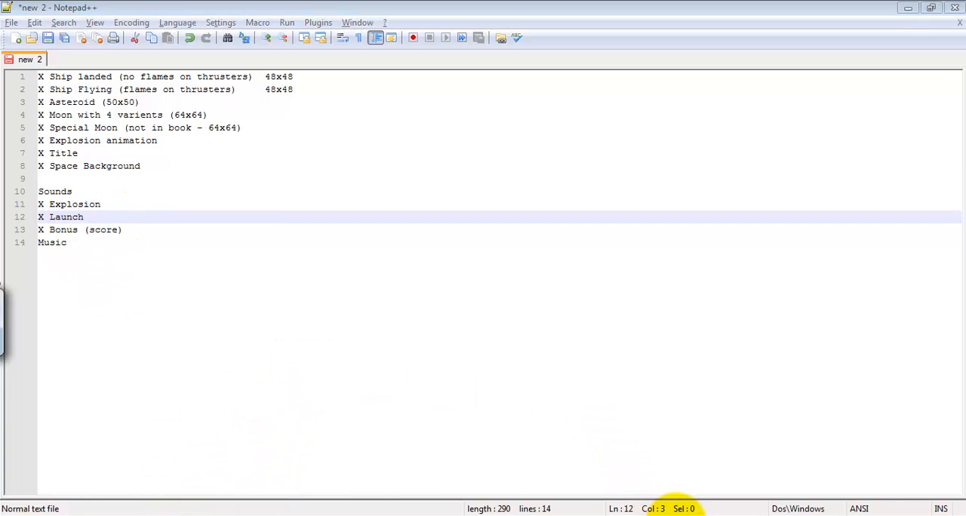
{"action": "left_click", "coordinate": [675, 515]}
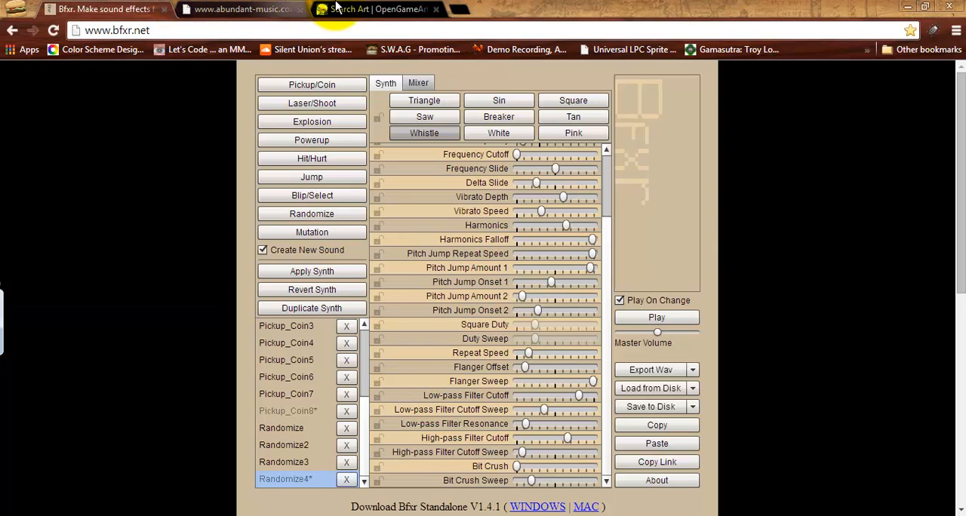
Switch to the Abundant Music page, open the exported MIDI result in the media player, listen to part of it and close the player.
{"action": "left_click", "coordinate": [275, 7]}
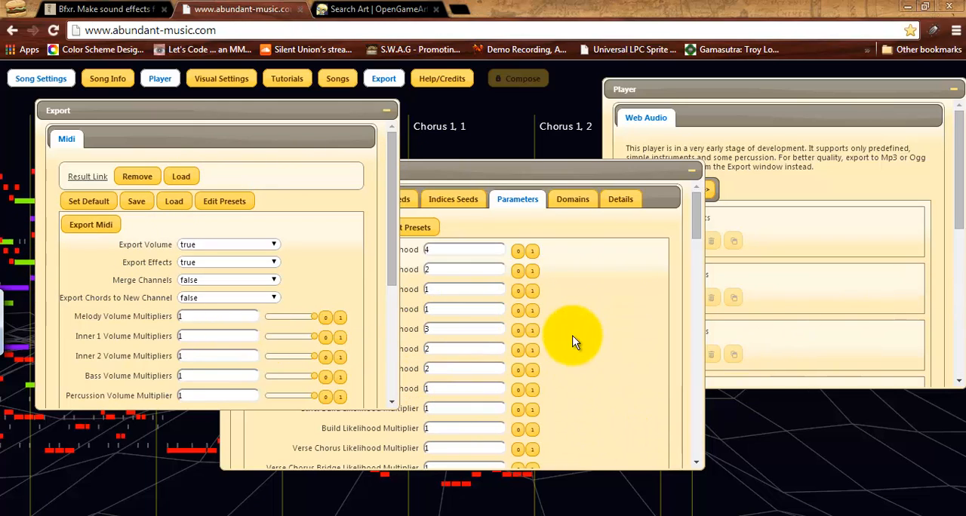
{"action": "left_click", "coordinate": [87, 177]}
{"action": "left_click", "coordinate": [65, 503]}
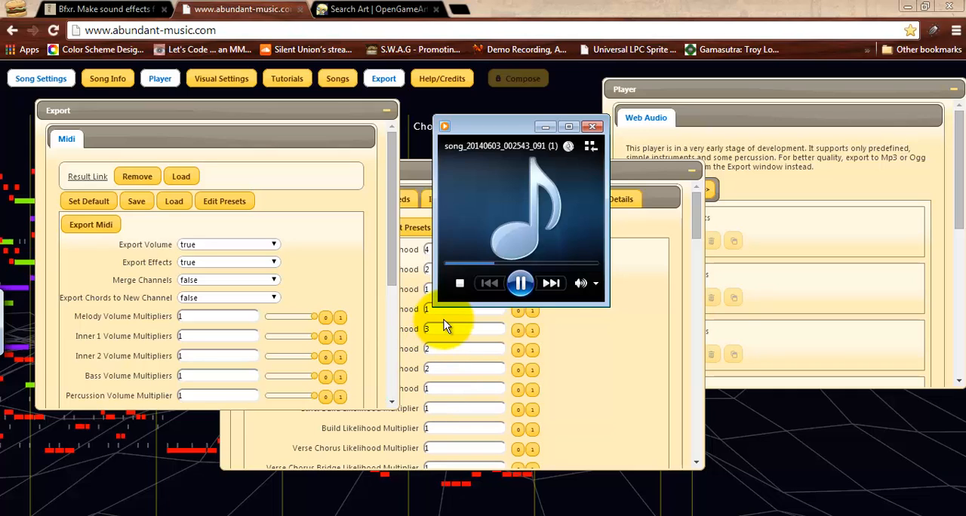
{"action": "left_click", "coordinate": [518, 284]}
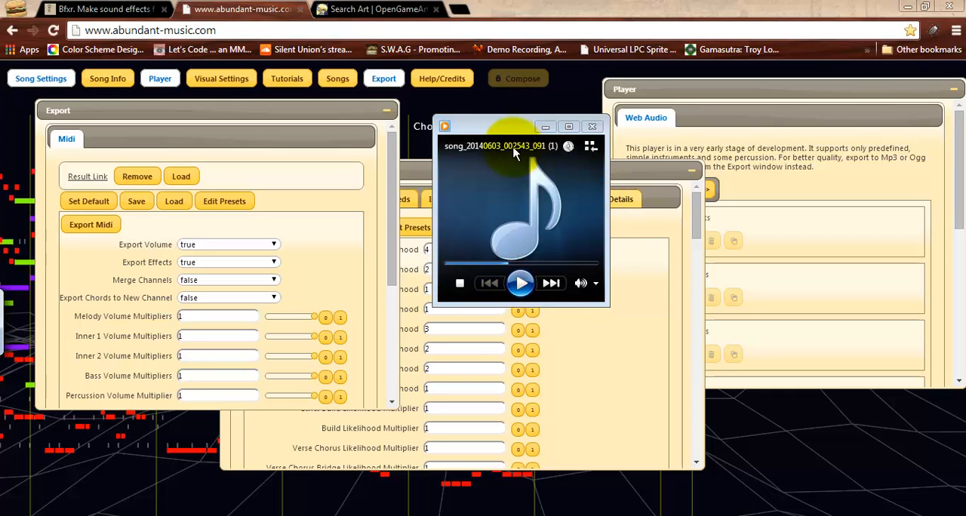
{"action": "left_click_drag", "start_coordinate": [513, 147], "coordinate": [369, 305]}
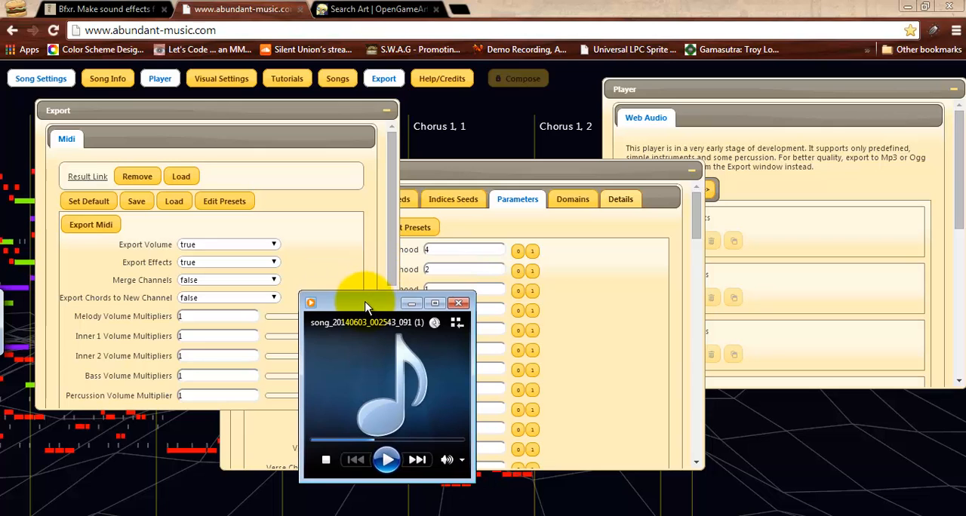
{"action": "left_click", "coordinate": [457, 304]}
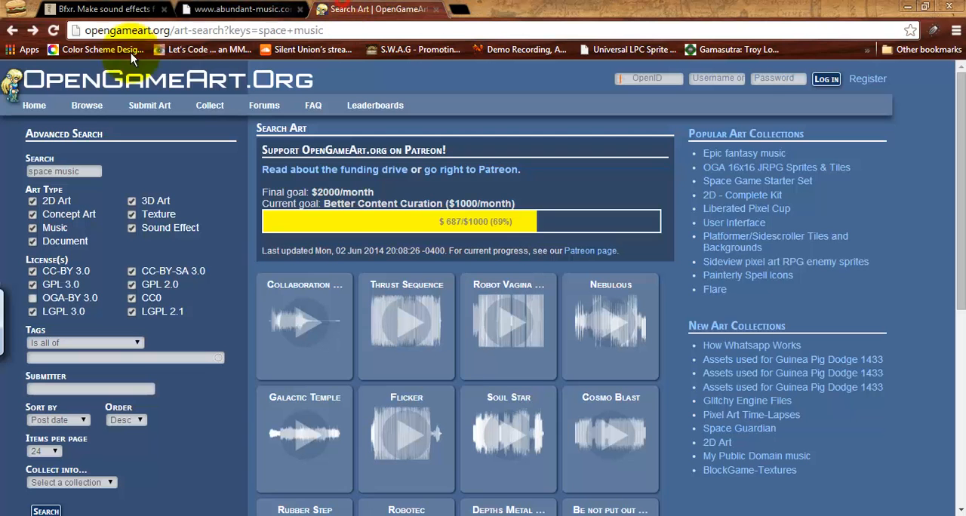
Look through the OpenGameArt search results for space music and preview the Cosmo Blast track.
{"action": "left_click", "coordinate": [369, 9]}
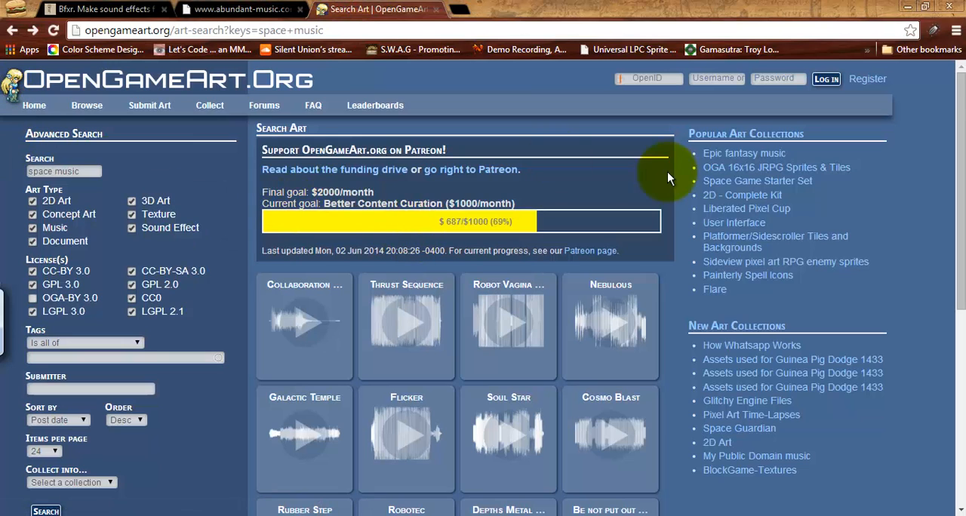
{"action": "scroll", "coordinate": [605, 169], "scroll_direction": "down", "scroll_amount": 2}
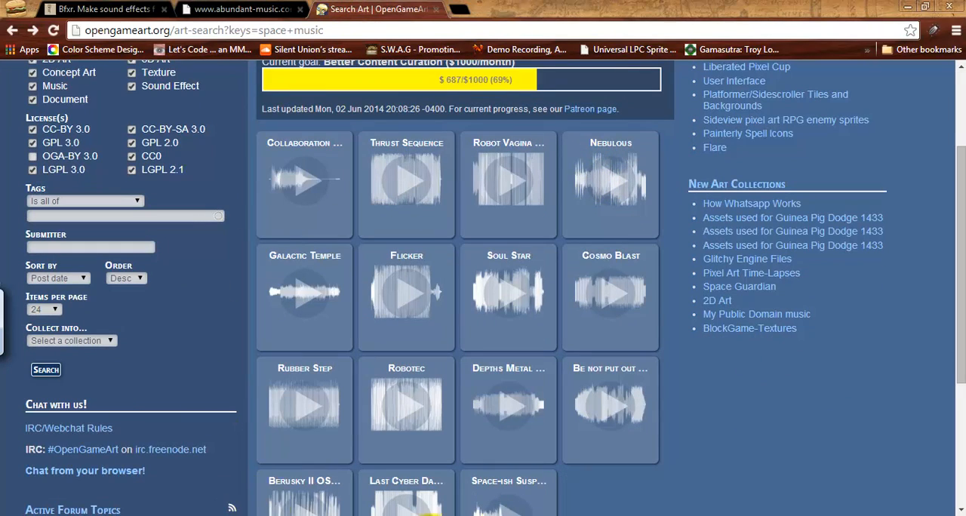
{"action": "scroll", "coordinate": [679, 367], "scroll_direction": "down", "scroll_amount": 3}
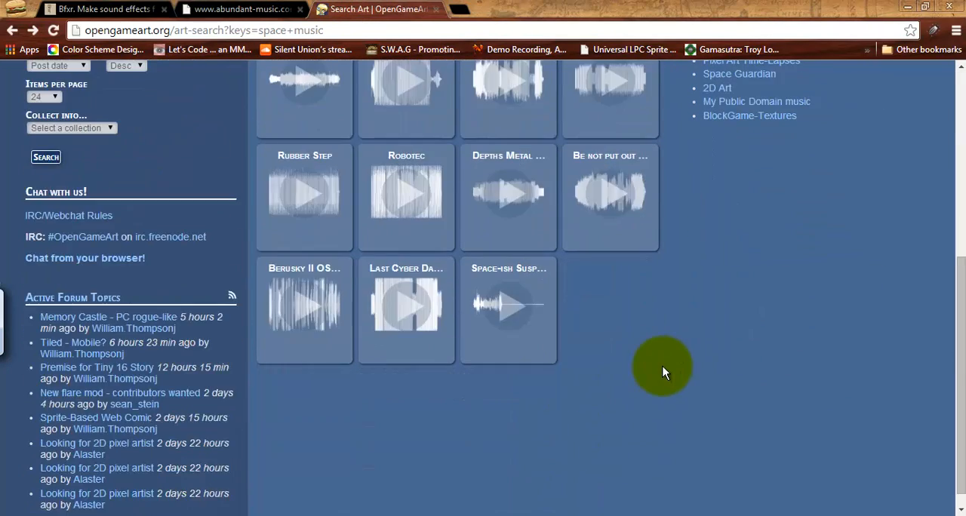
{"action": "scroll", "coordinate": [663, 366], "scroll_direction": "up", "scroll_amount": 4}
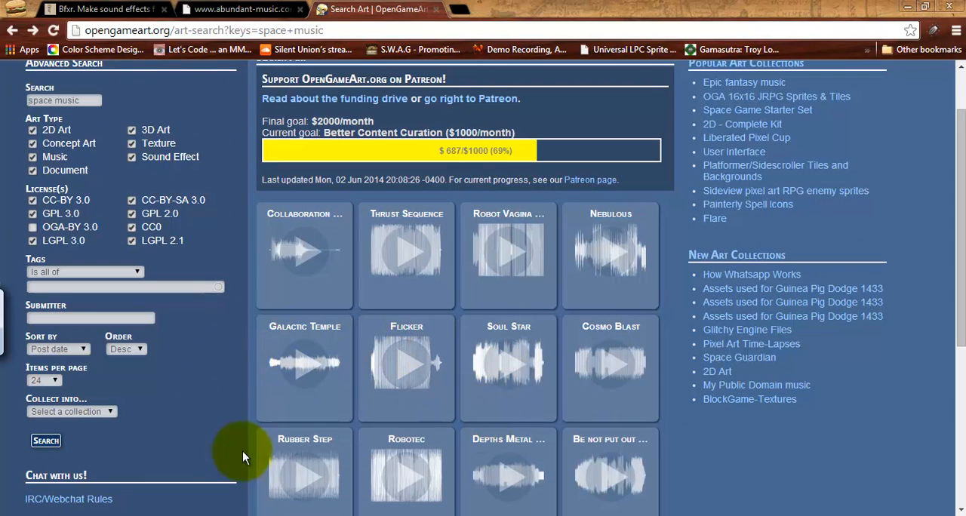
{"action": "left_click", "coordinate": [618, 370]}
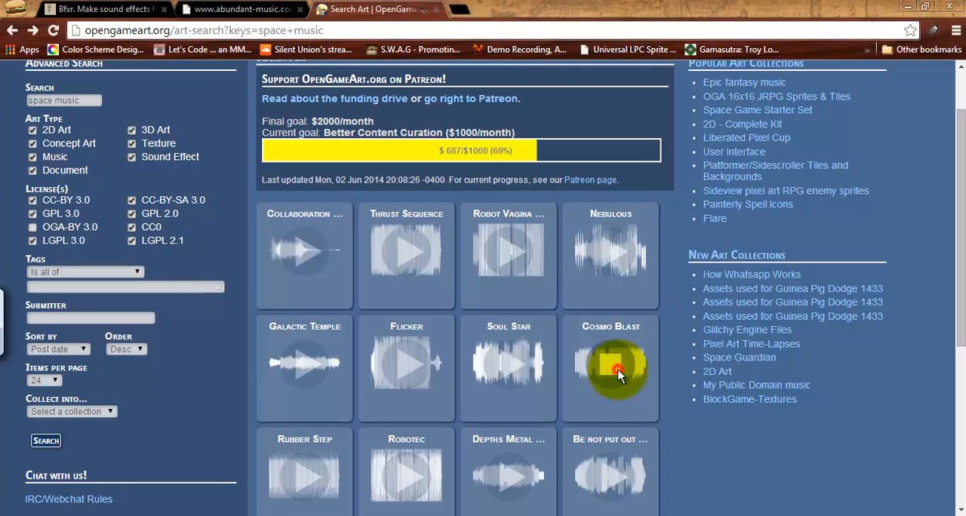
Open the Cosmo Blast page and save its MP3 file as Cosmo Blast v1_0 in the Mailer folder on the Desktop.
{"action": "left_click", "coordinate": [629, 326]}
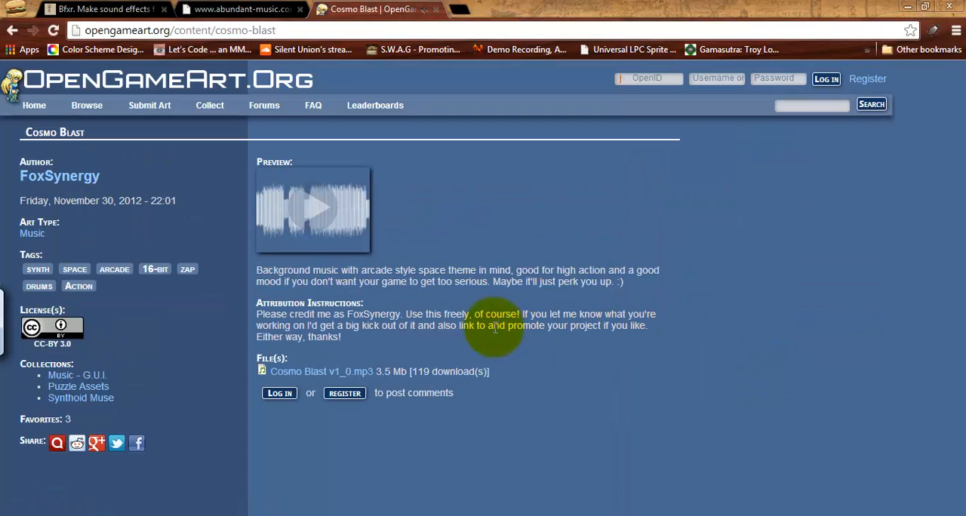
{"action": "right_click", "coordinate": [328, 372]}
{"action": "left_click", "coordinate": [419, 283]}
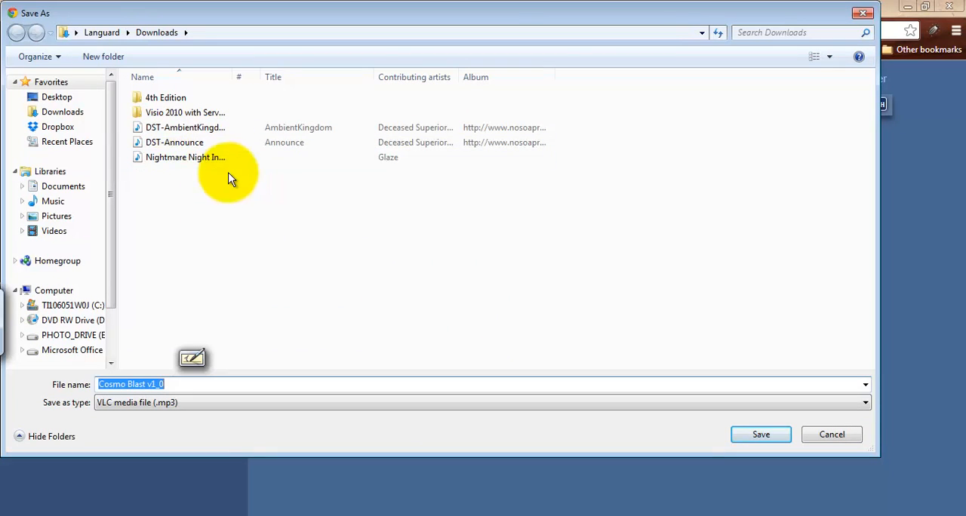
{"action": "left_click", "coordinate": [53, 97]}
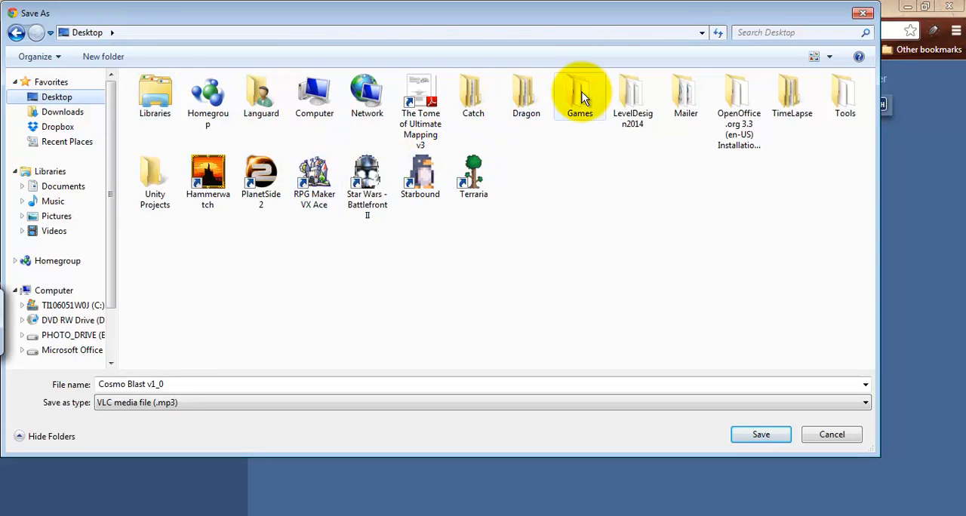
{"action": "double_click", "coordinate": [696, 91]}
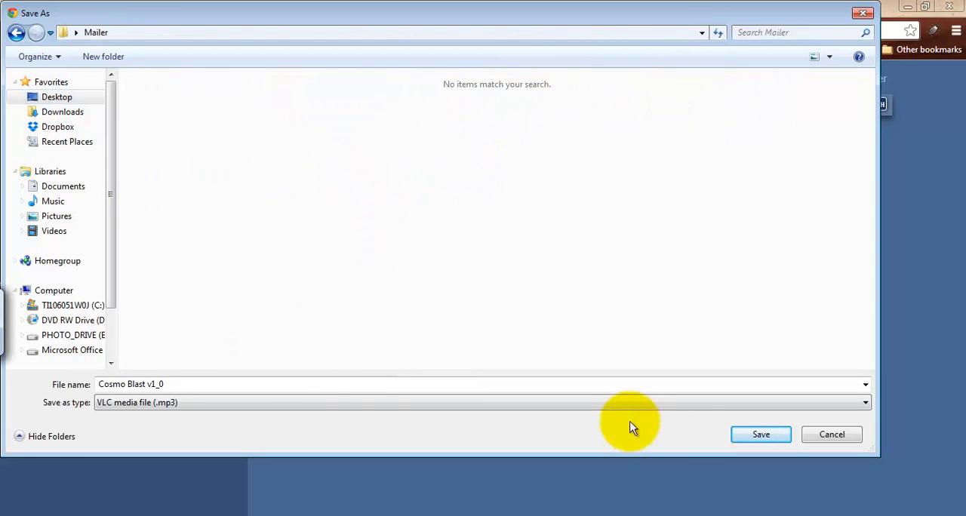
{"action": "left_click", "coordinate": [772, 442]}
Switch to Notepad++ and mark the Music entry at the end of the asset list with an X.
{"action": "key", "text": "alt+Tab"}
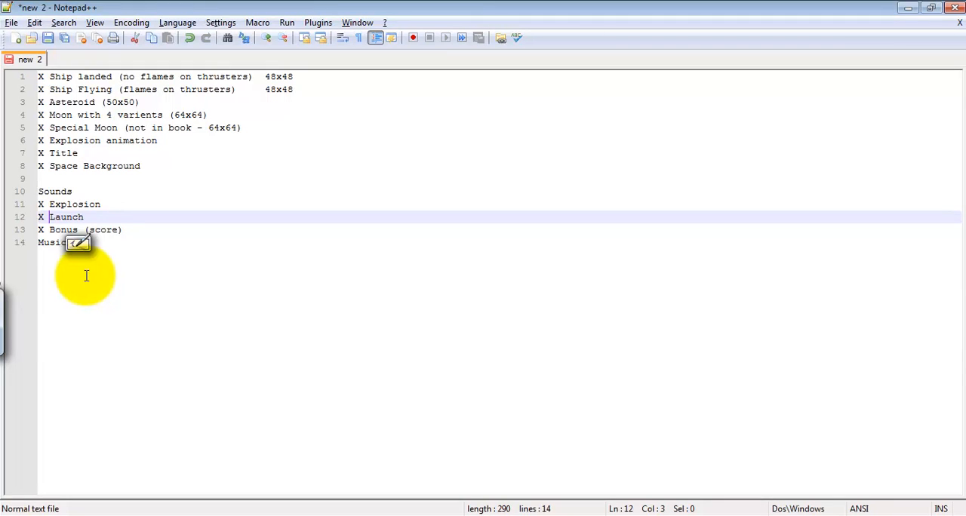
{"action": "left_click", "coordinate": [43, 242]}
{"action": "key", "text": "Home"}
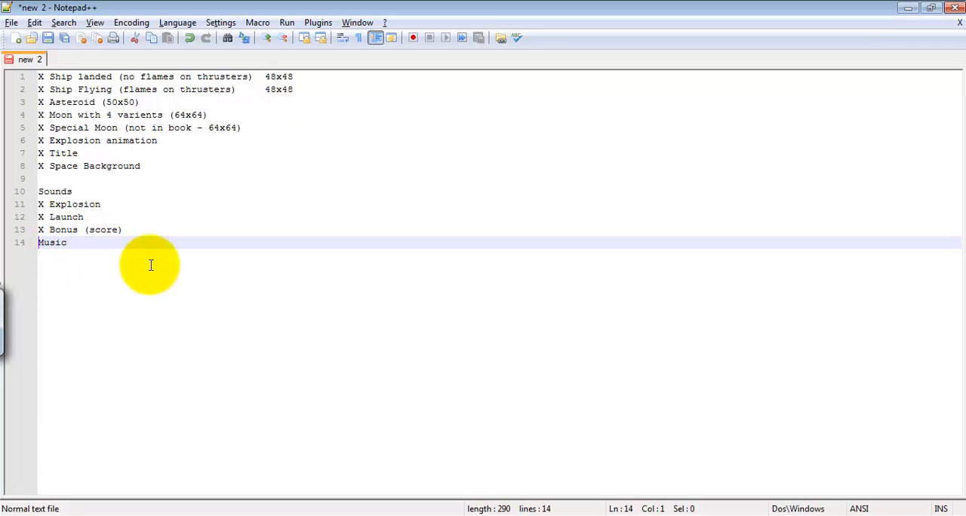
{"action": "type", "text": "X"}
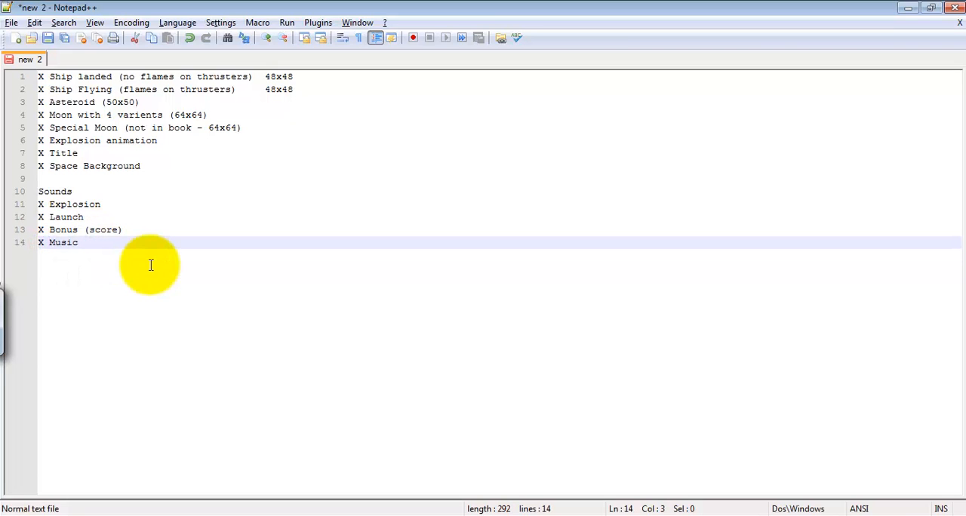